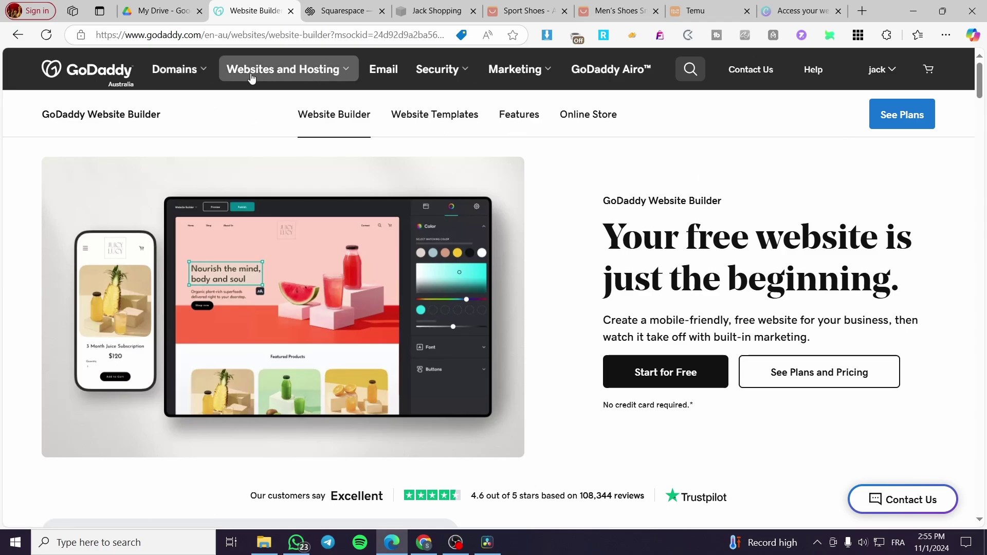
Open the Website Builder product page and go to the account's My Products list.
left_click(352, 68)
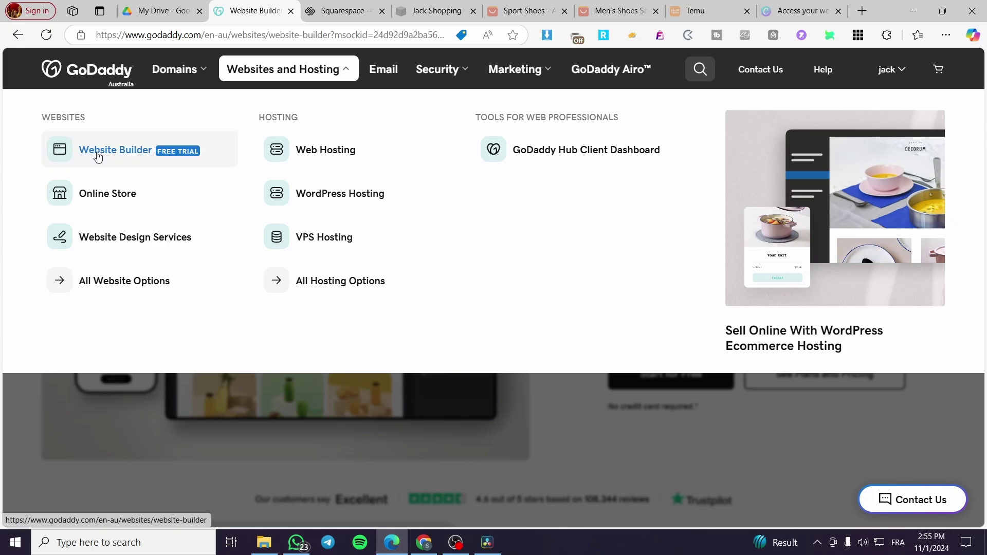
left_click(134, 154)
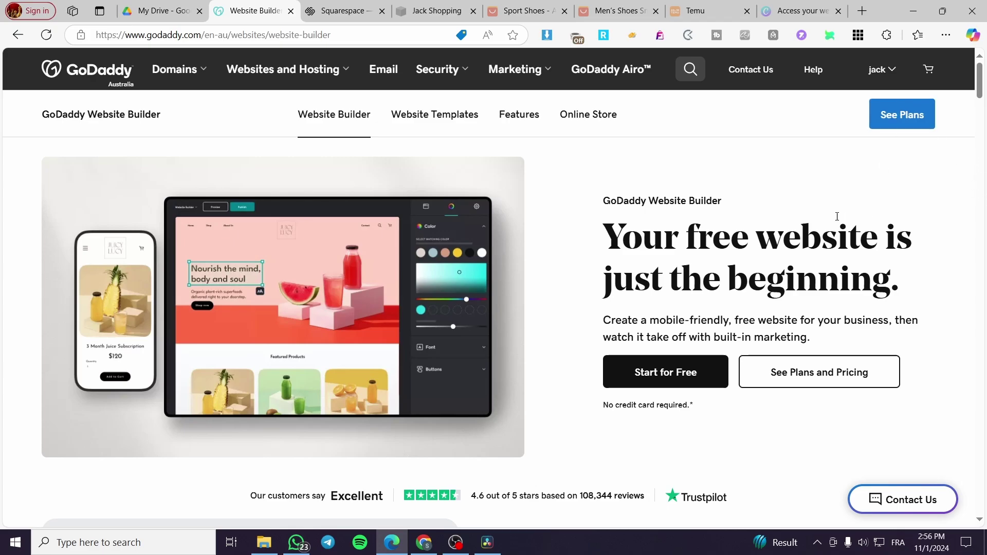
left_click(889, 77)
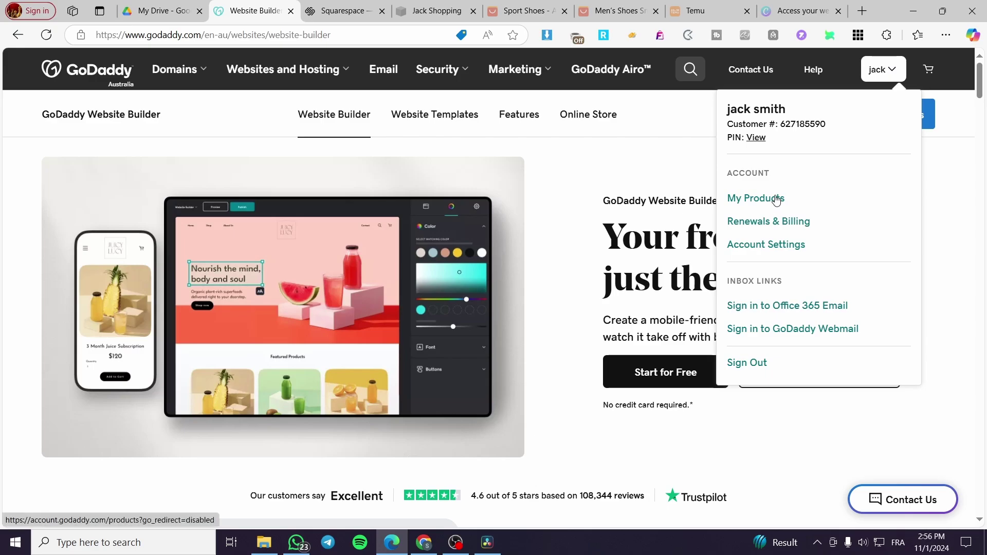
left_click(777, 200)
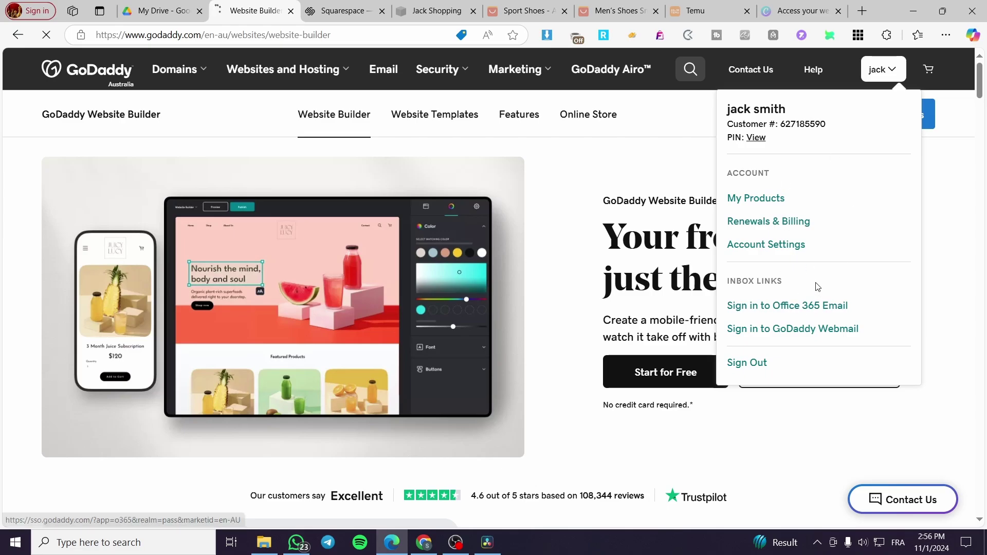
left_click(770, 202)
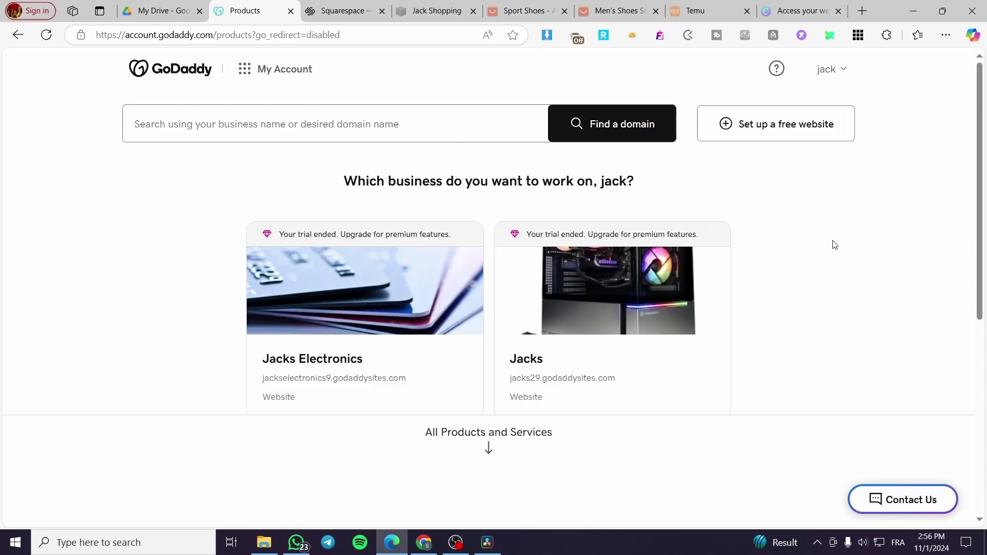
scroll(843, 229, "down", 6)
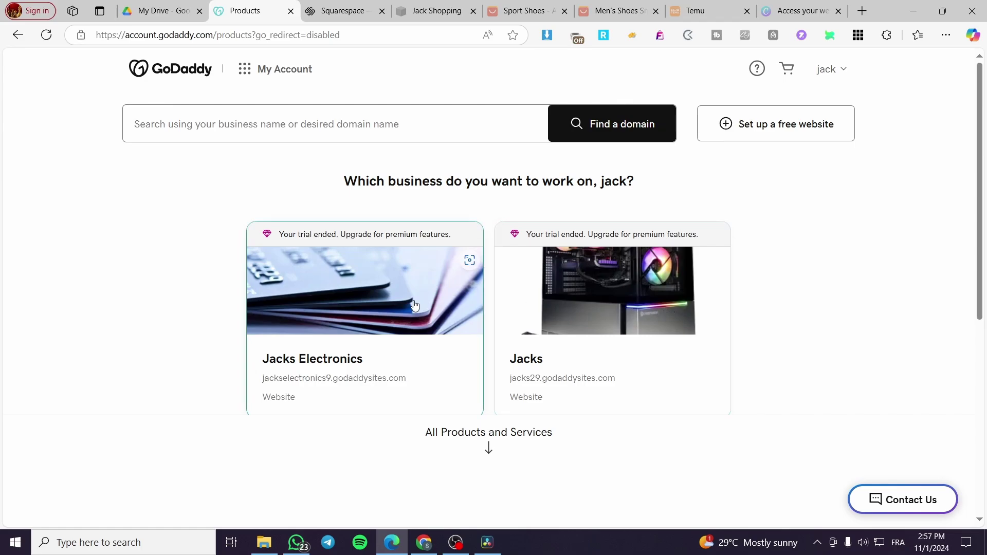
Open the Jacks business from the product list and dismiss the plan selection overlay.
left_click(593, 282)
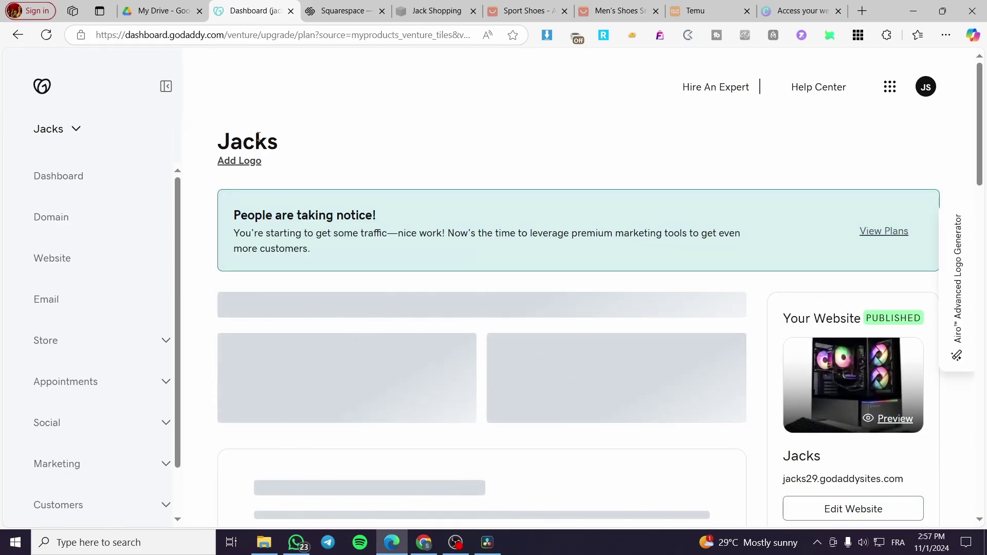
left_click(245, 164)
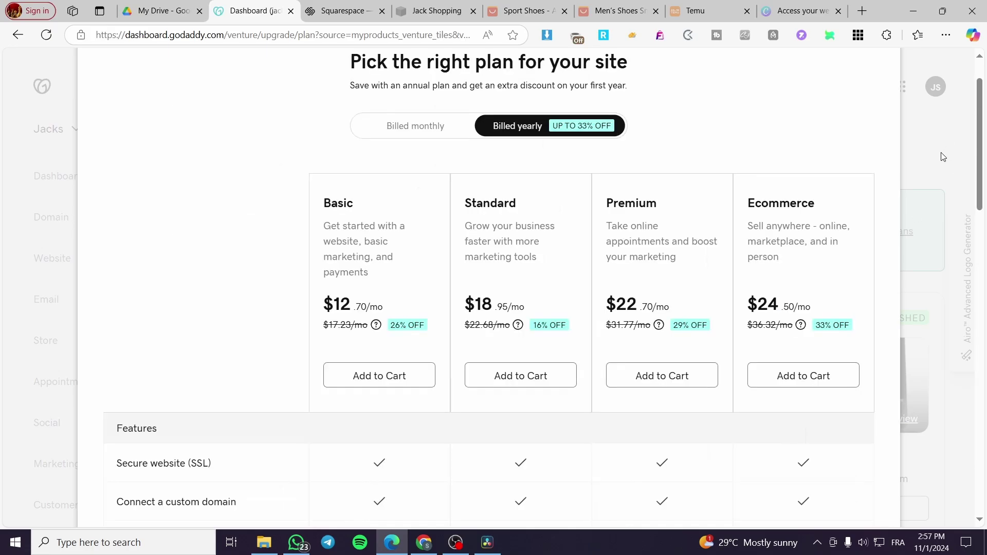
left_click(944, 157)
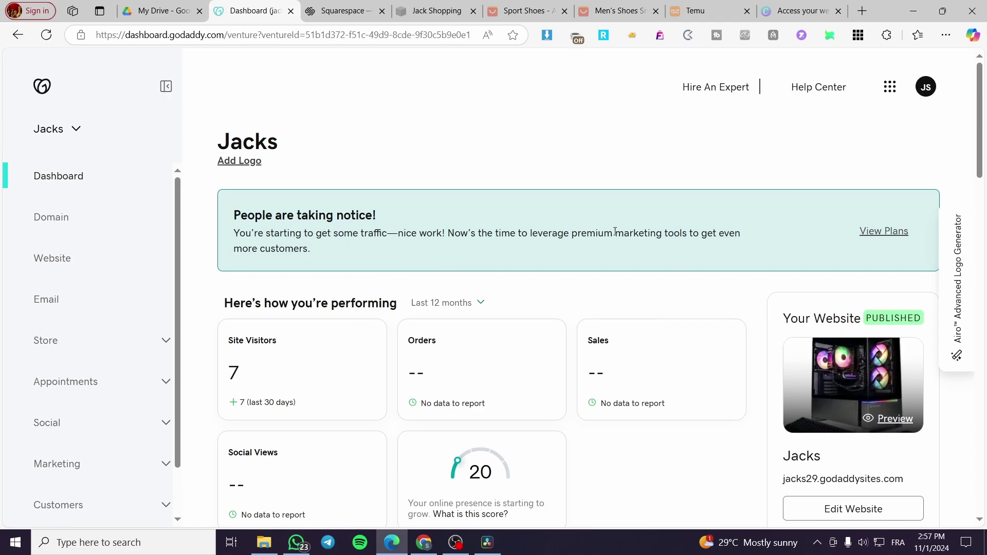
Examine the business dashboard's performance cards, setup checklist and website summary.
scroll(615, 231, "down", 2)
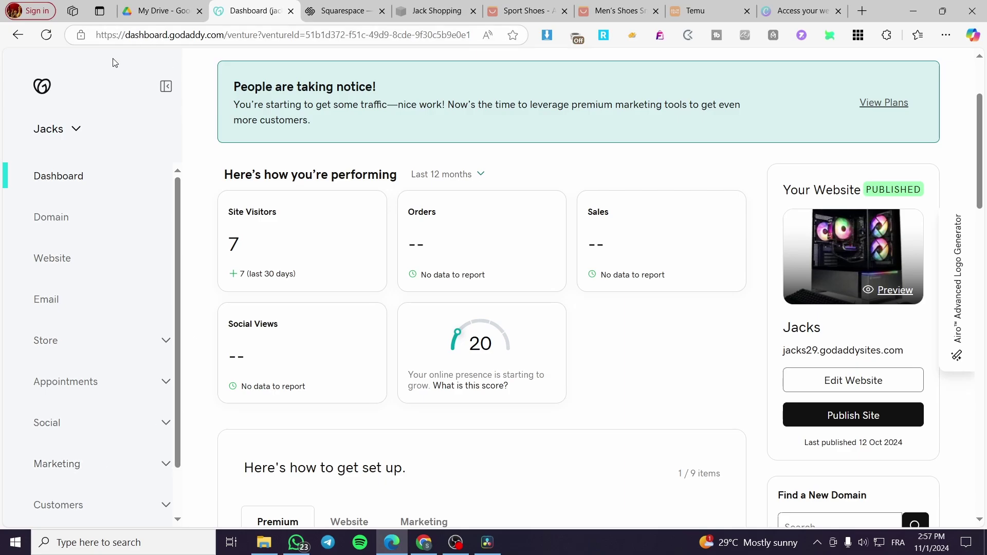
scroll(93, 224, "down", 1)
scroll(92, 216, "up", 1)
scroll(560, 335, "down", 5)
scroll(570, 378, "up", 8)
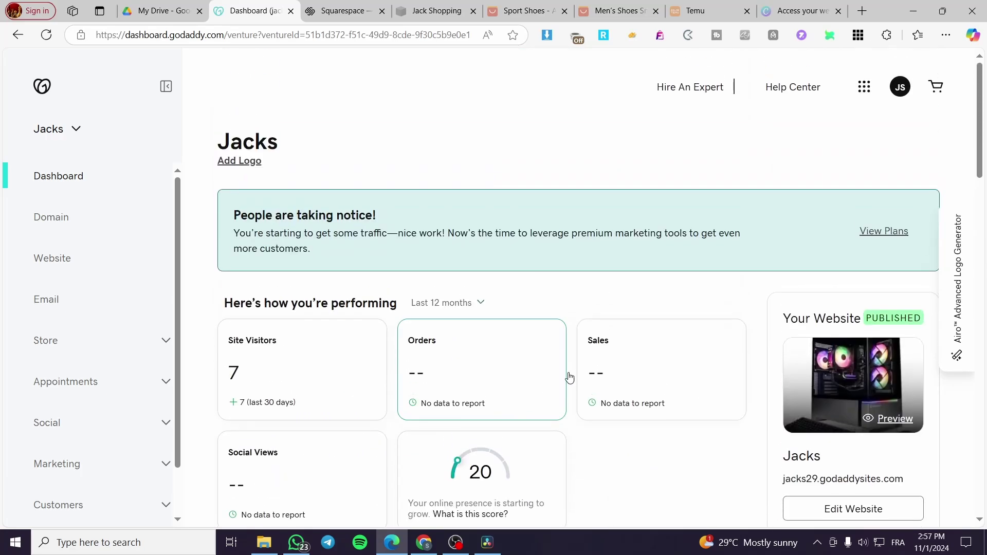
scroll(591, 227, "down", 3)
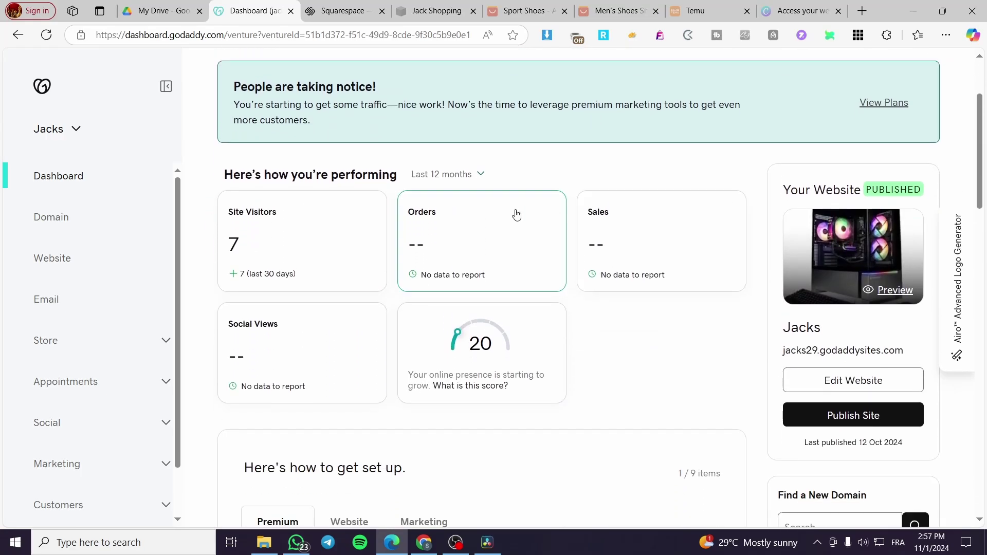
scroll(517, 215, "down", 5)
scroll(430, 298, "up", 8)
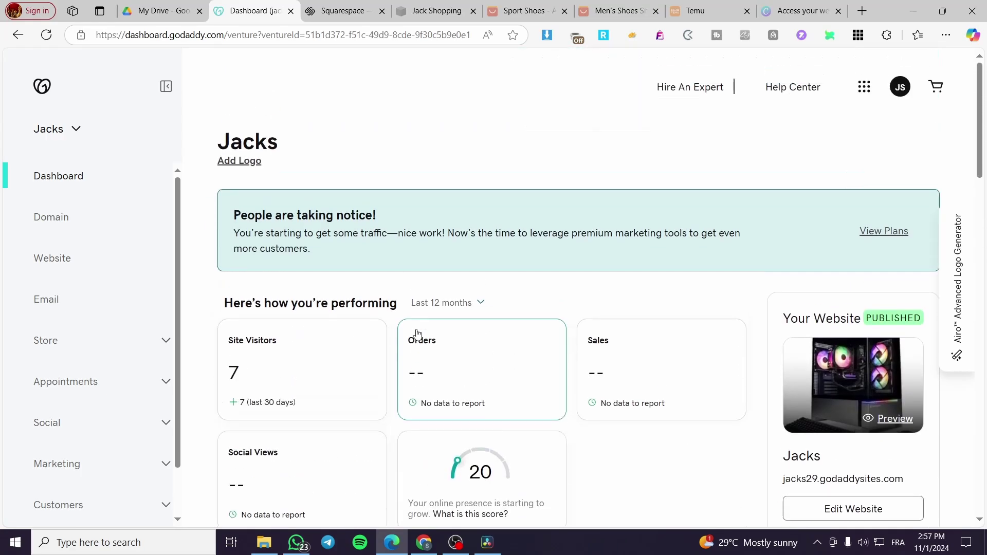
scroll(808, 319, "down", 1)
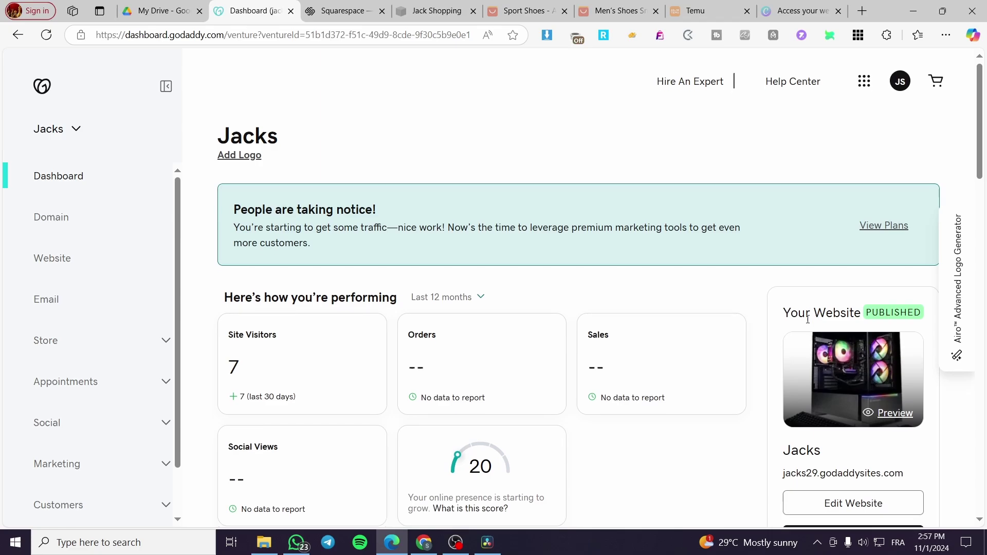
Open the Jacks website for editing and add an Online Appointments section through the Appointments shortcut.
scroll(808, 320, "down", 2)
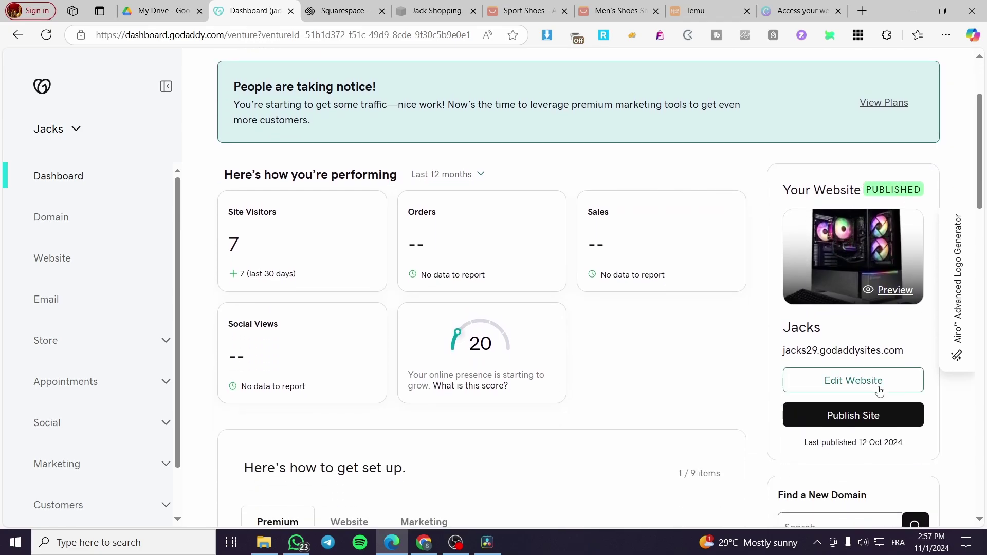
left_click(833, 385)
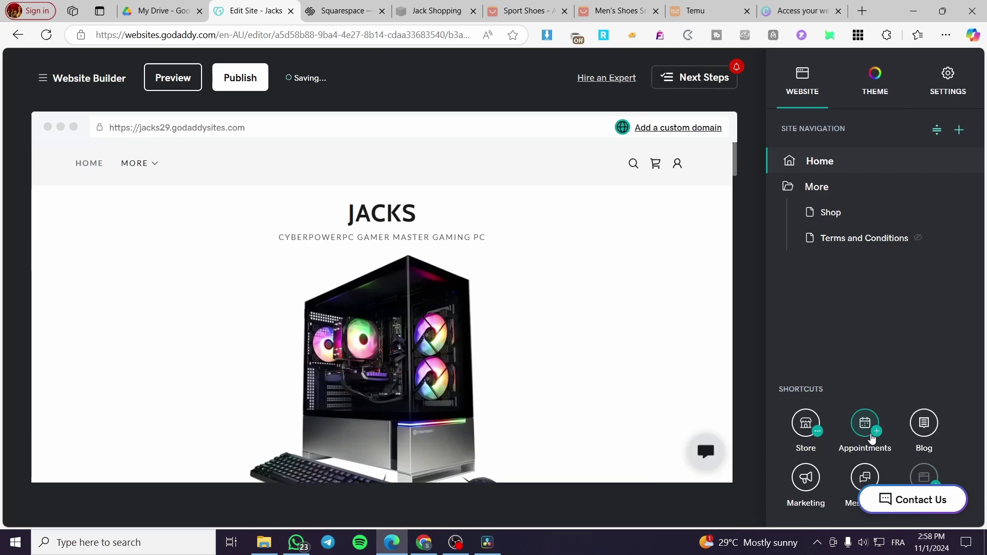
left_click(869, 431)
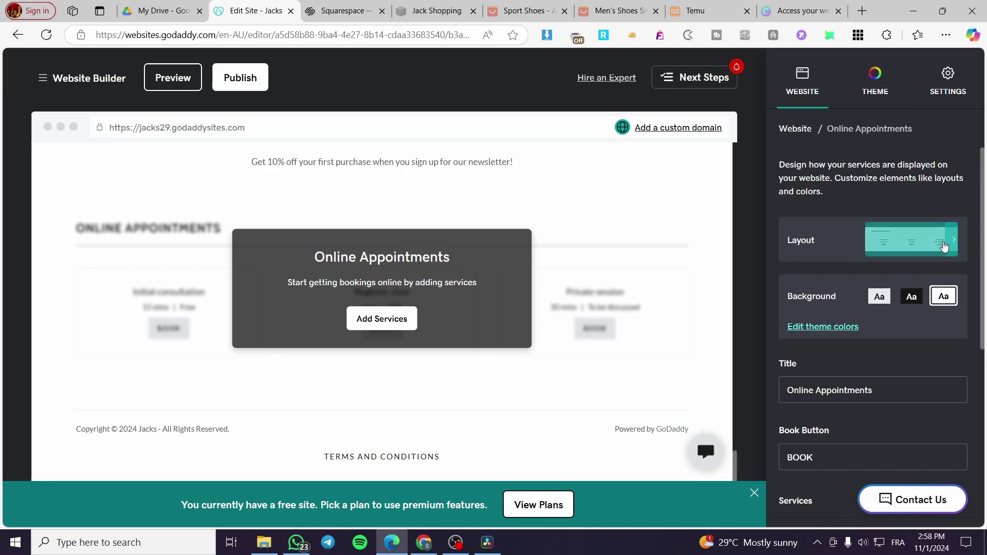
Try the list view layout for the Online Appointments section and return it to card view.
left_click(945, 247)
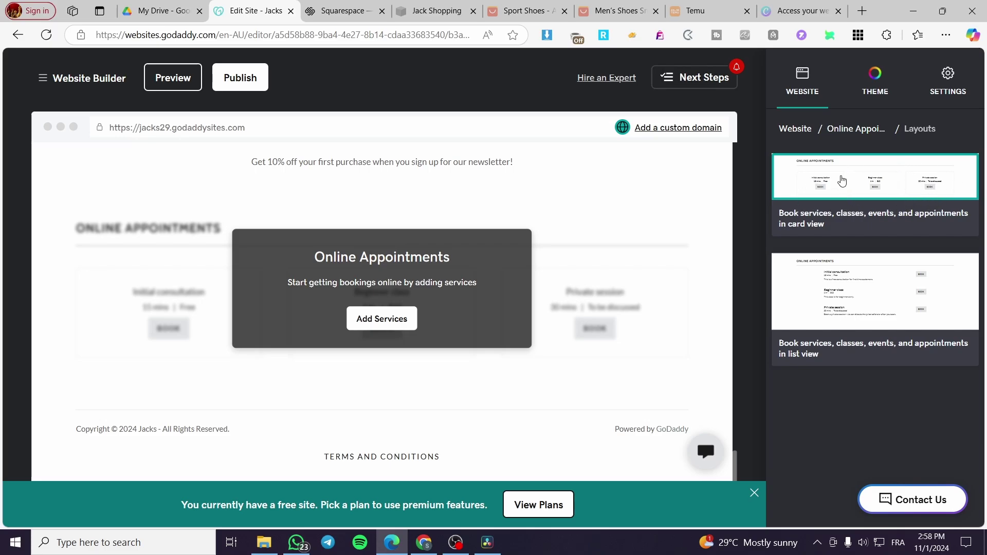
left_click(876, 305)
left_click(814, 177)
left_click(805, 128)
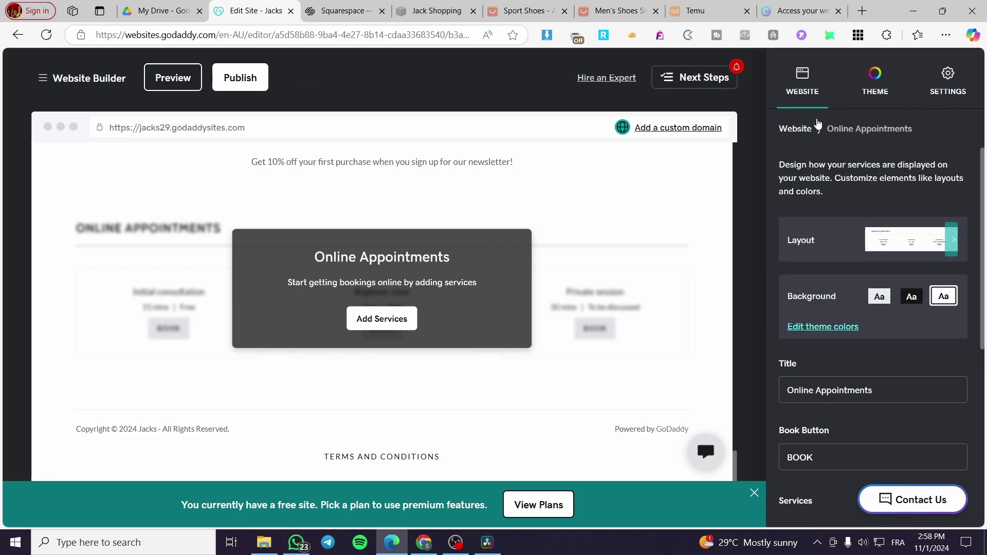
Try the grey and black backgrounds on the Online Appointments section and switch back to white.
left_click(881, 297)
left_click(913, 298)
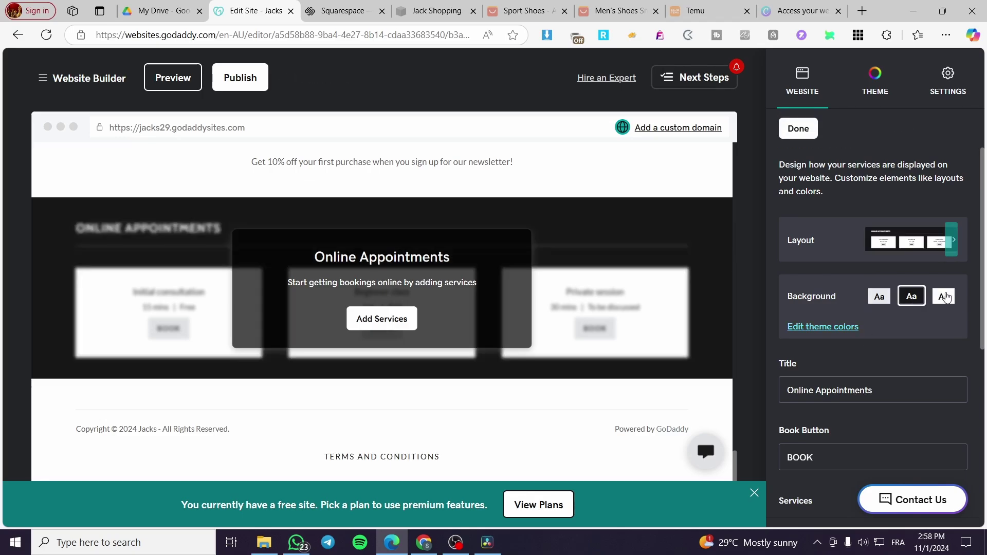
left_click(945, 299)
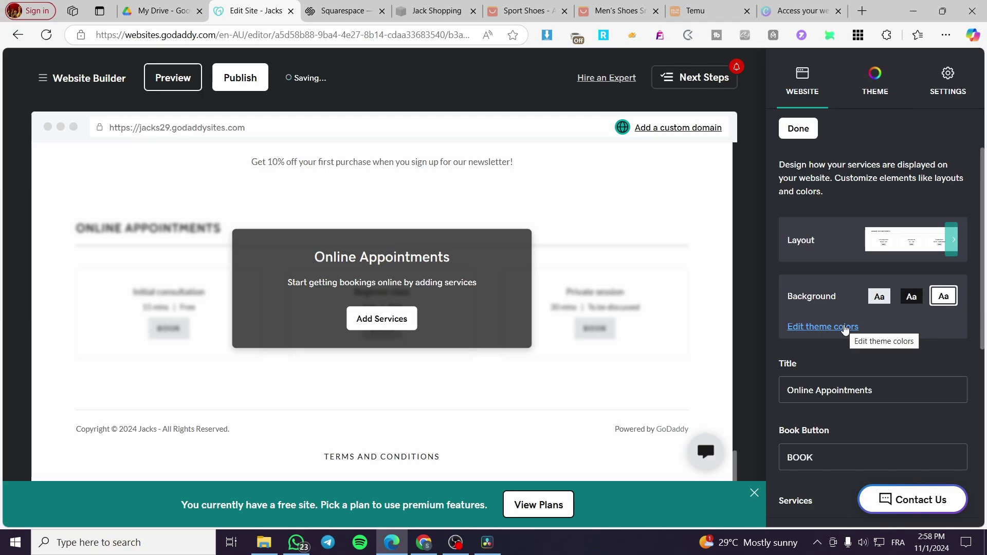
Review the Online Appointments section's title, book button, services, image scaling and social sharing settings, plus the appointment shortcuts.
scroll(246, 257, "up", 2)
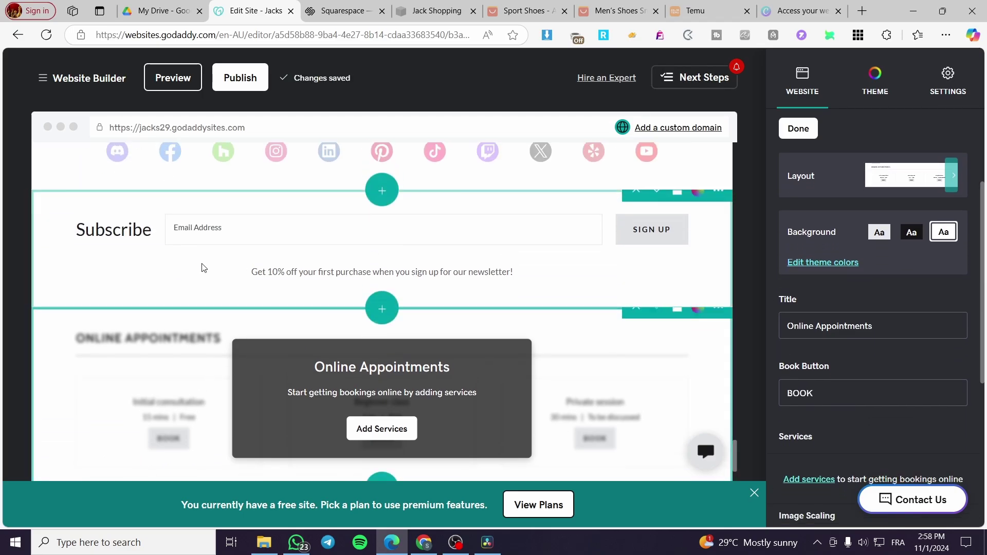
scroll(204, 268, "down", 1)
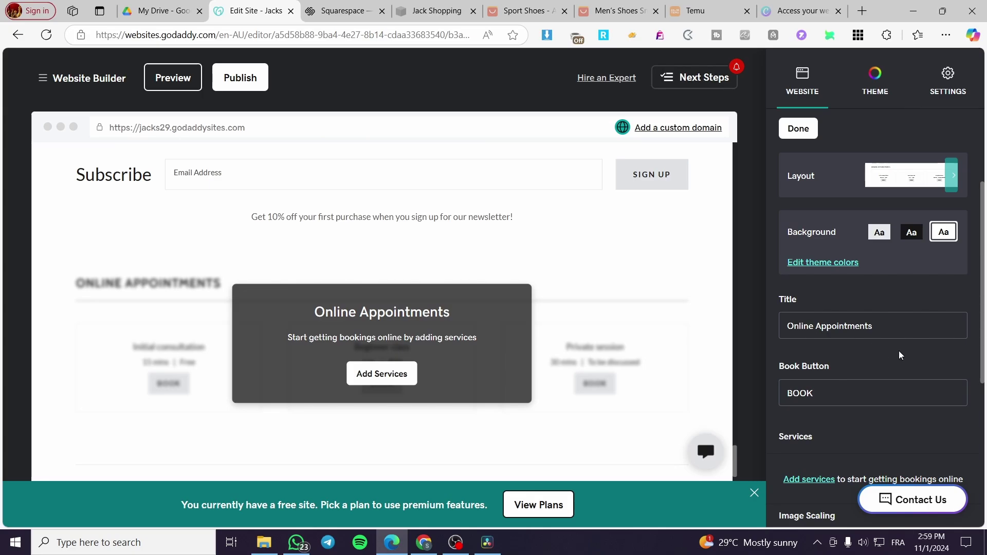
scroll(899, 352, "down", 1)
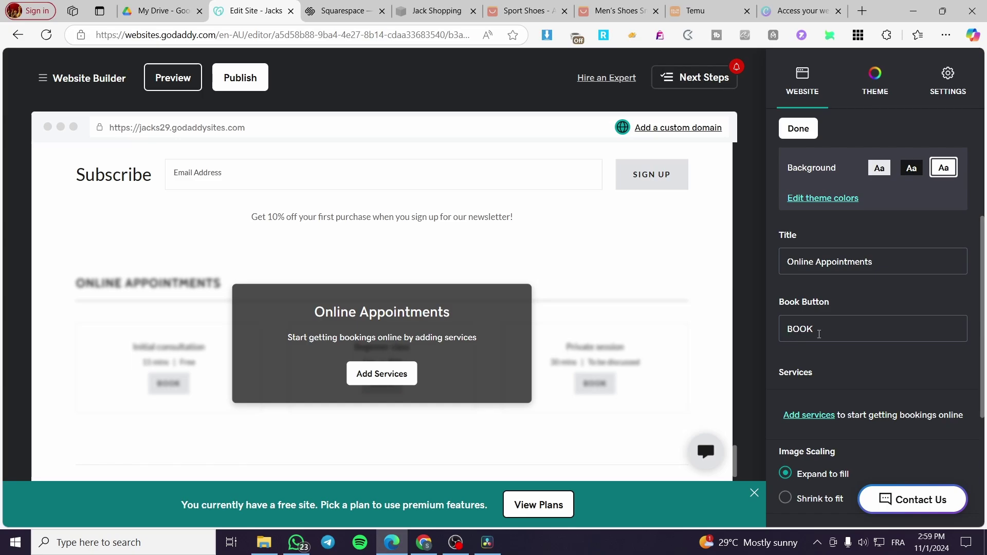
scroll(891, 330, "down", 3)
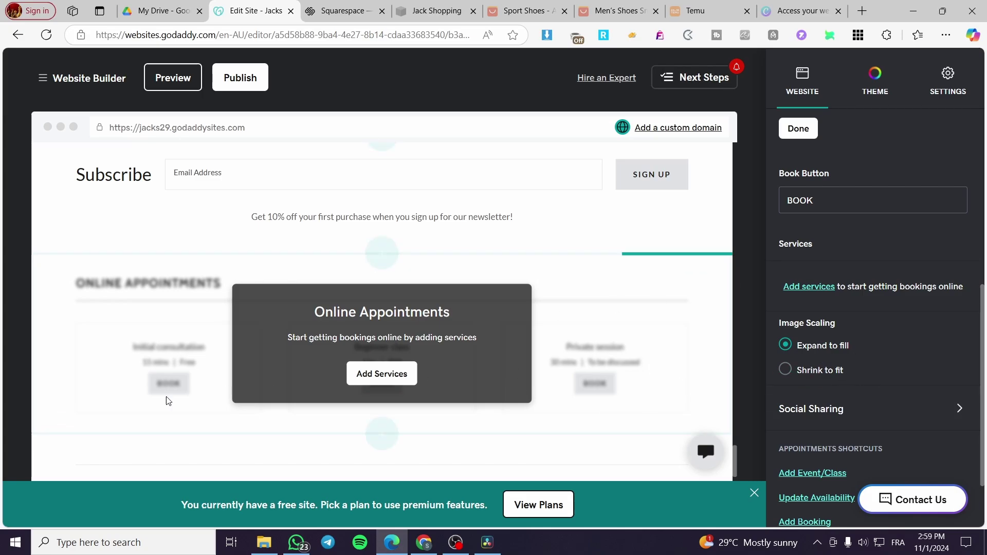
scroll(871, 362, "down", 2)
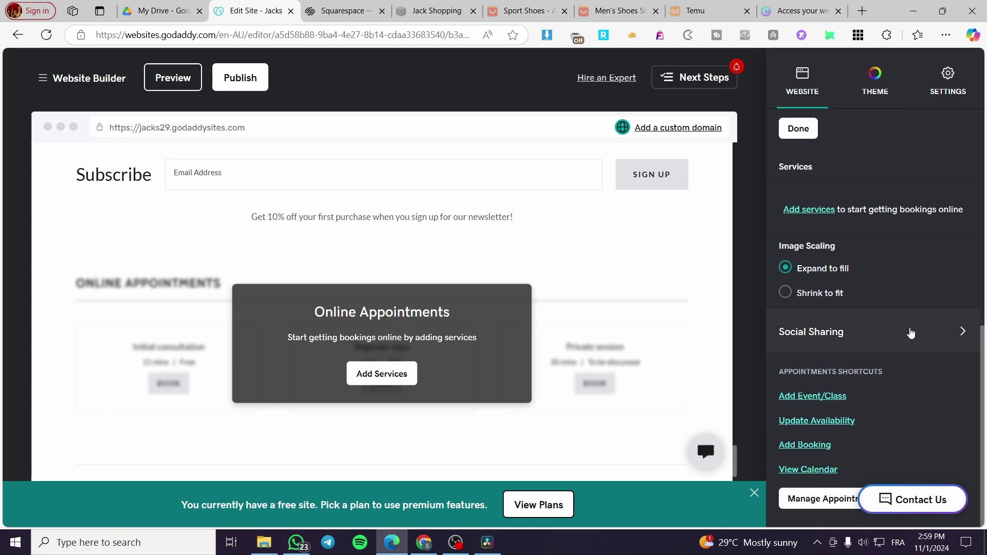
left_click(933, 331)
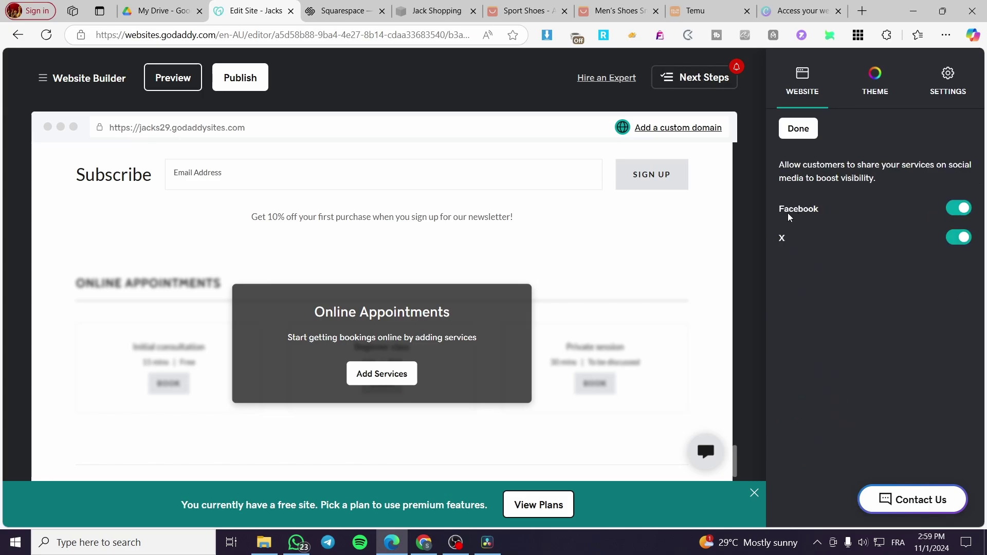
left_click(799, 129)
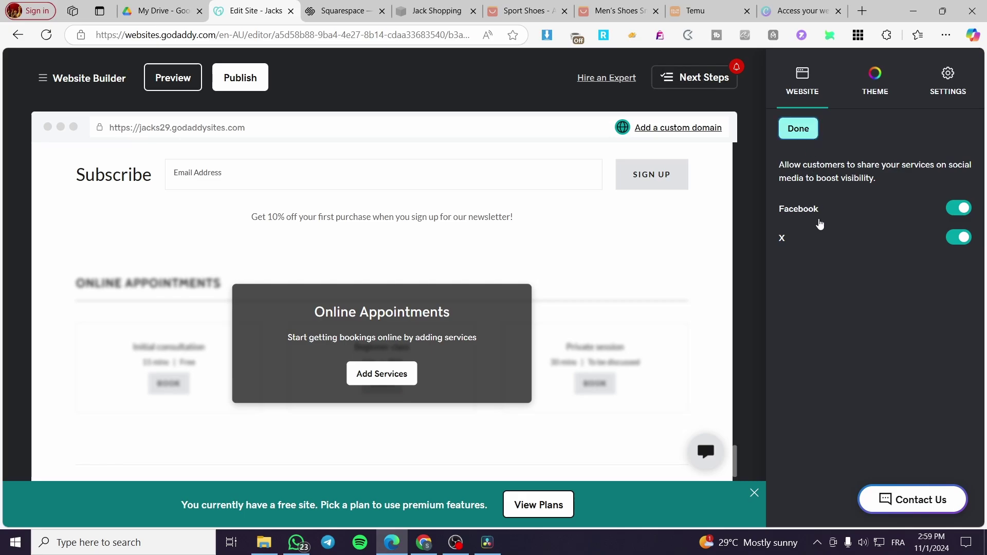
scroll(895, 392, "down", 4)
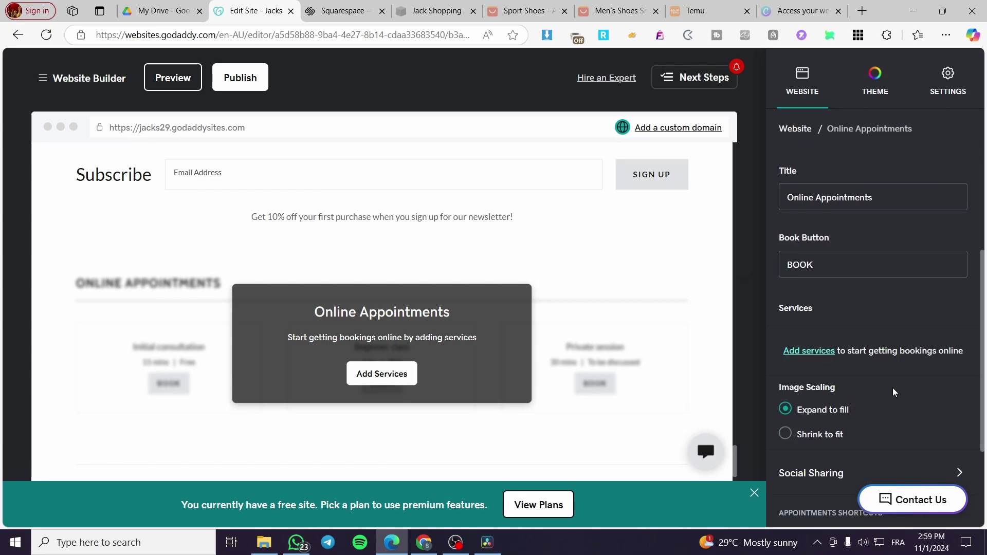
scroll(893, 388, "down", 3)
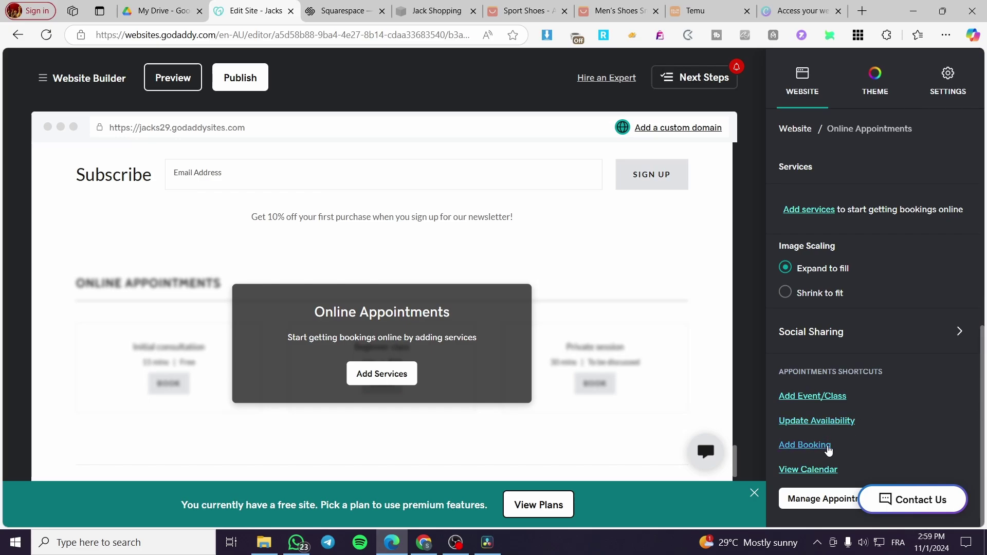
Open the appointments management overview in a separate browser tab and return to the website editor.
left_click(834, 509)
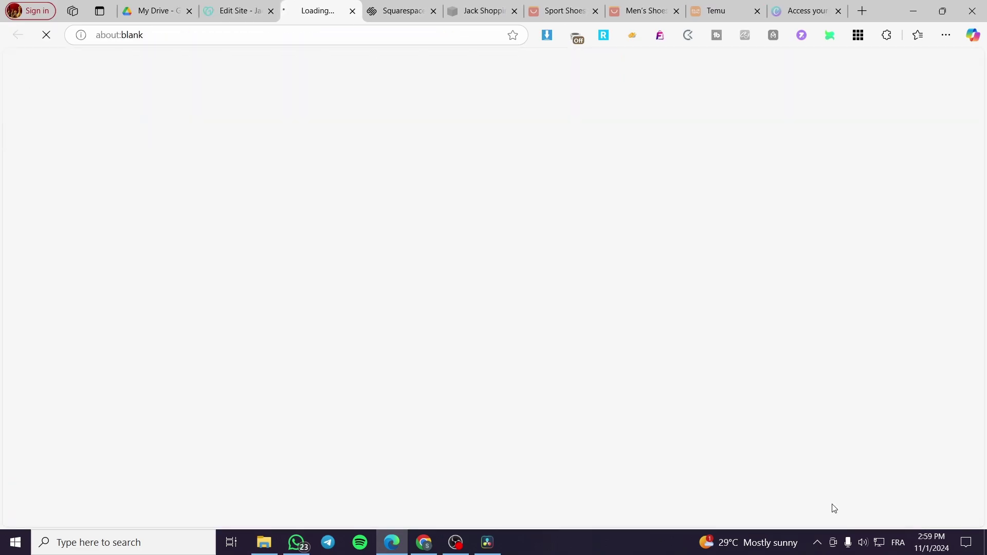
left_click(261, 8)
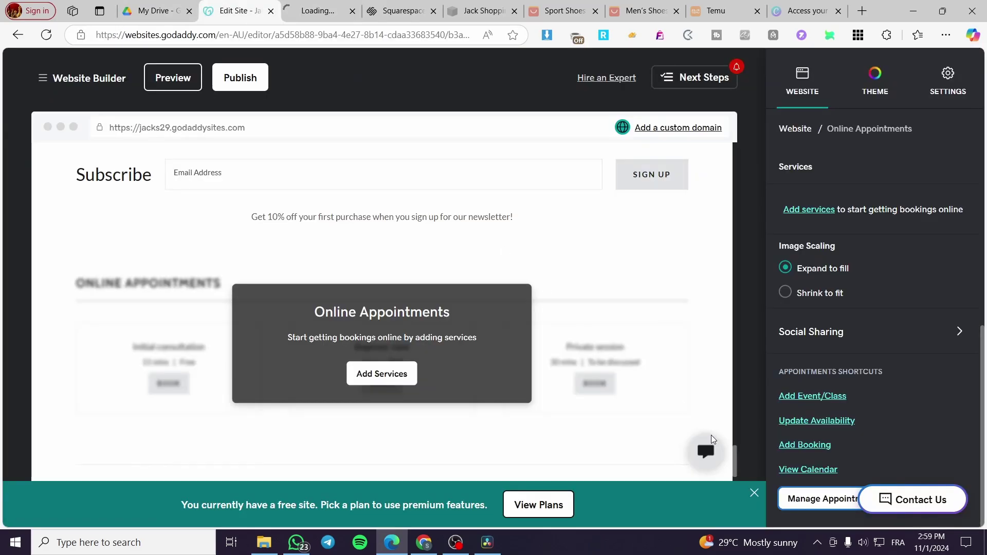
Start a new service in the Online Appointments section and insert the stock photo of the mascara wand and makeup palette as its image.
left_click(377, 380)
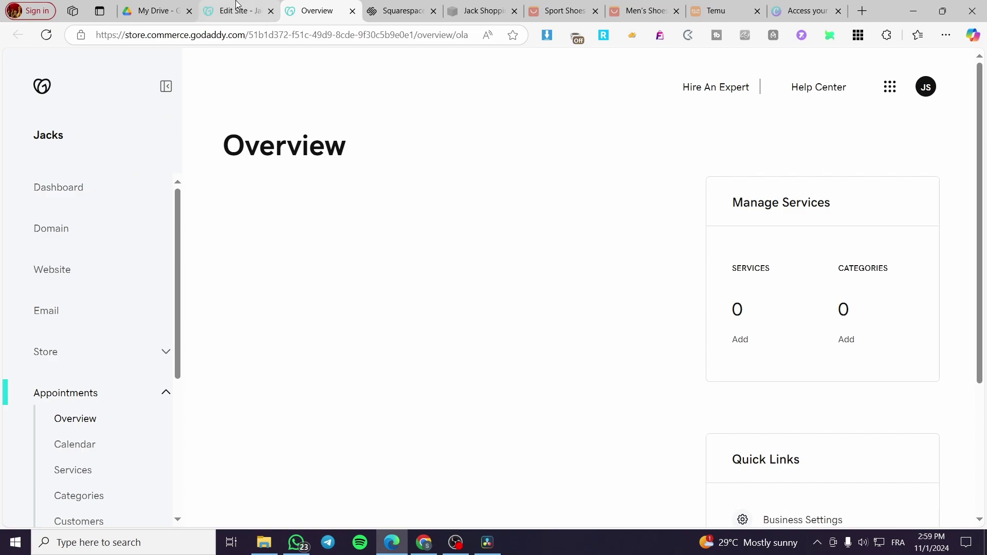
key("ctrl+shift+Tab")
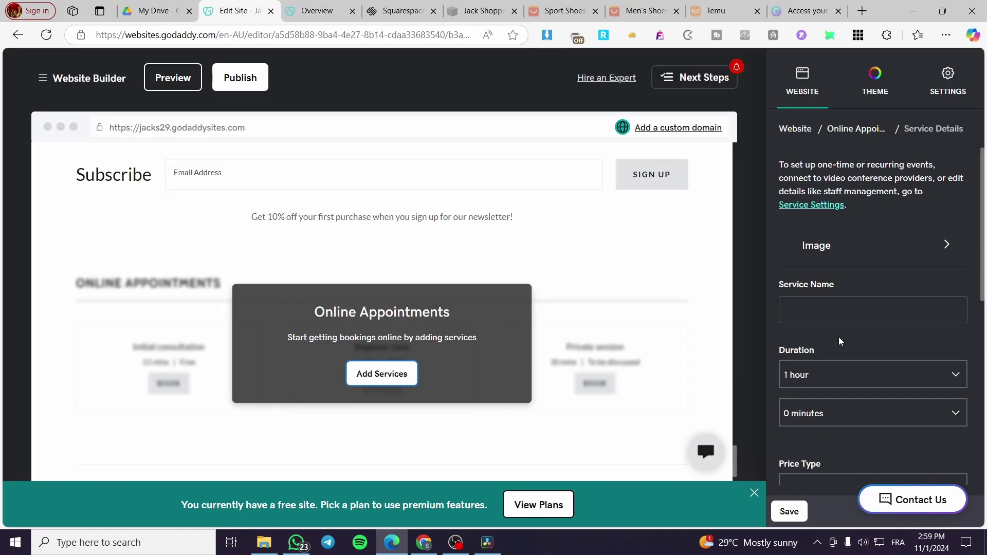
right_click(828, 241)
left_click(907, 247)
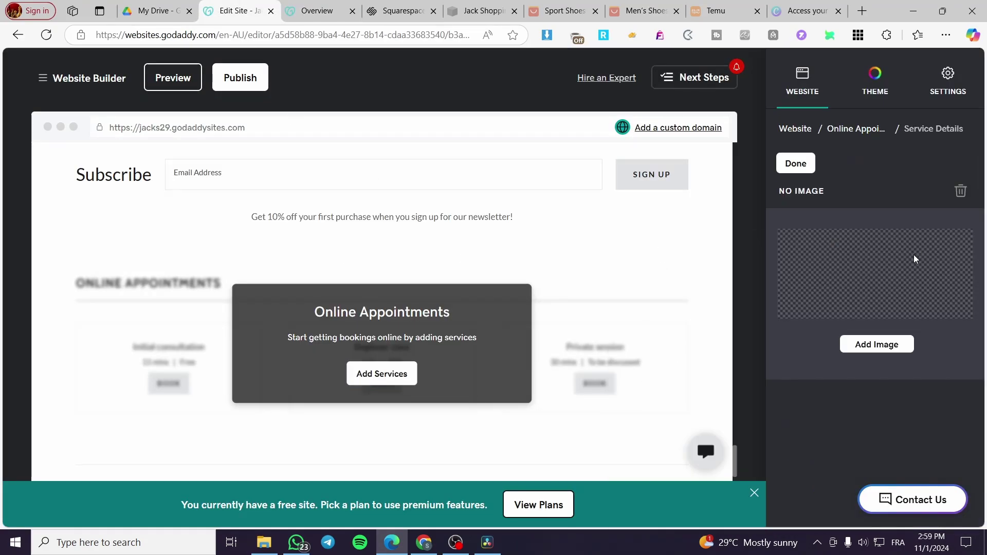
left_click(874, 343)
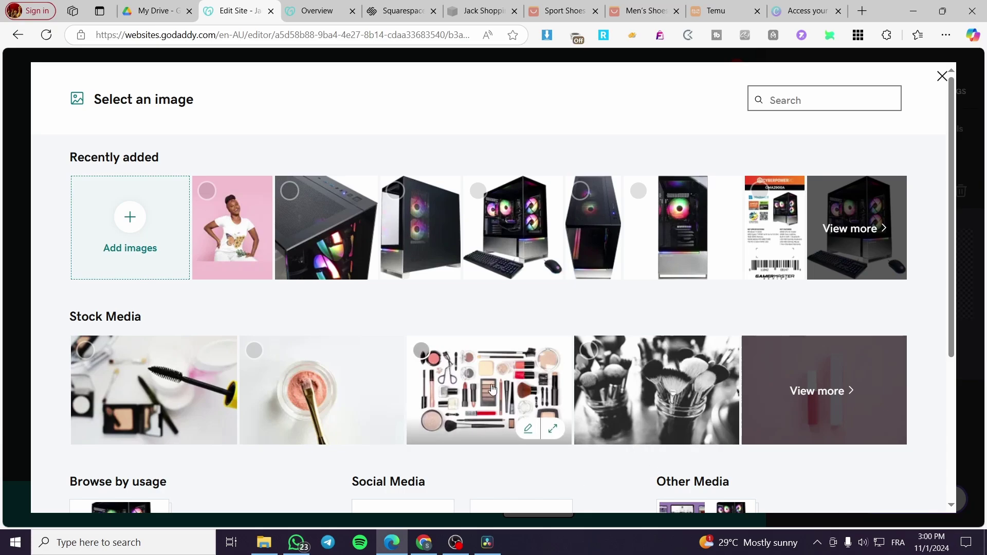
left_click(134, 368)
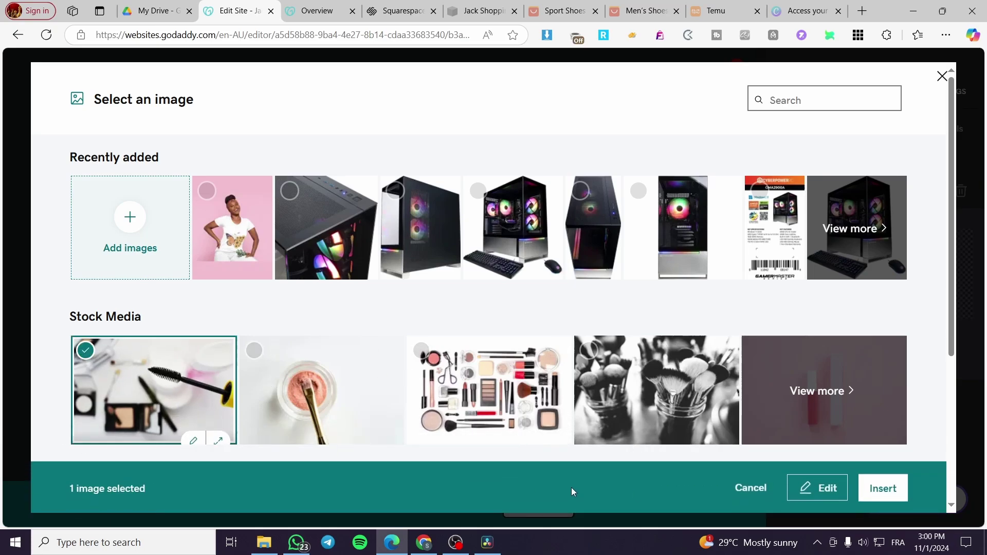
left_click(891, 491)
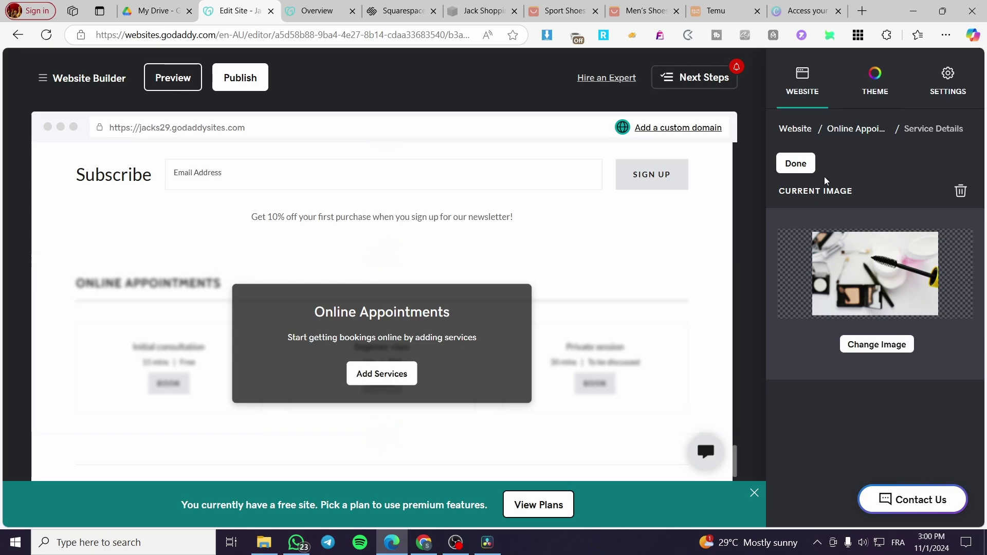
left_click(806, 161)
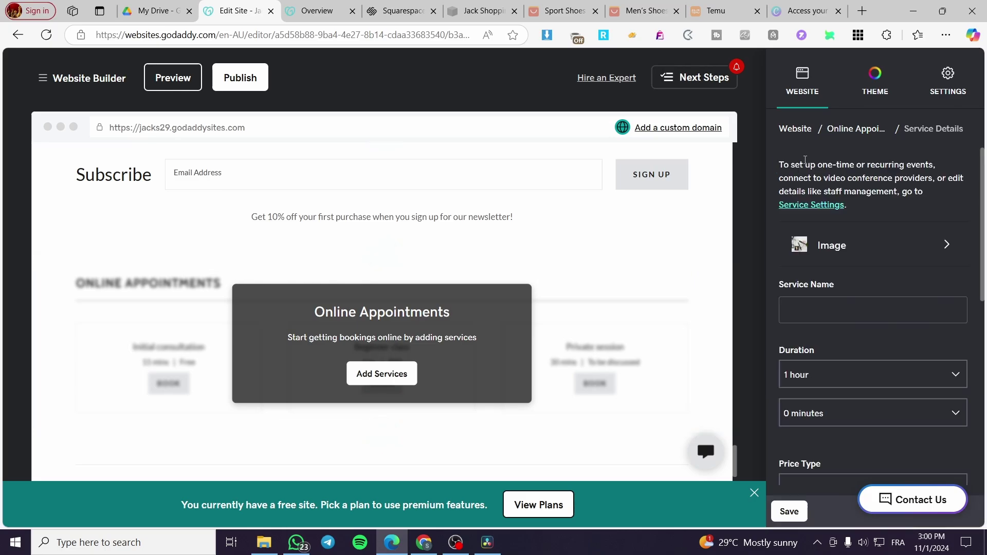
Name the service Makeup Session and give it a fixed-amount price of 100.00.
left_click(881, 313)
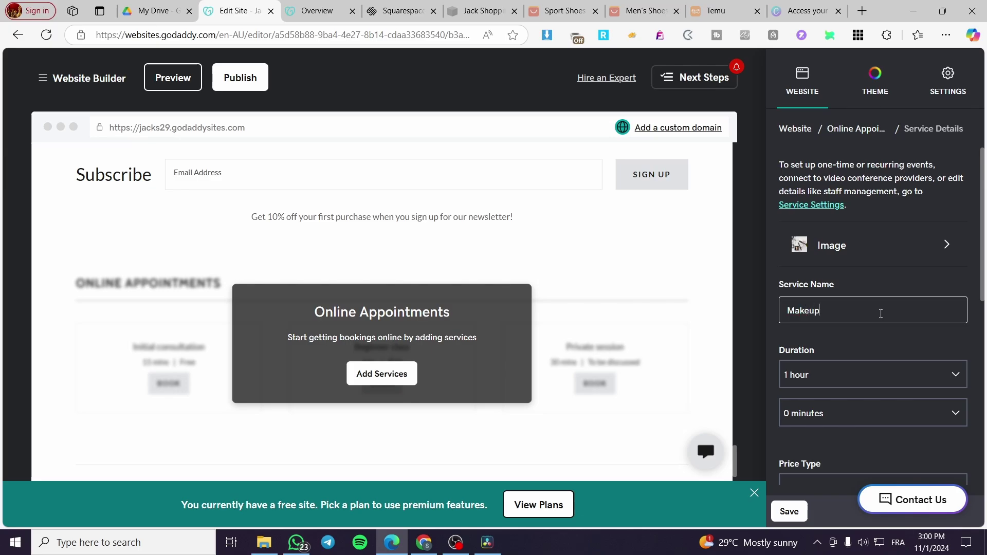
type("Makeup Session")
scroll(847, 374, "down", 1)
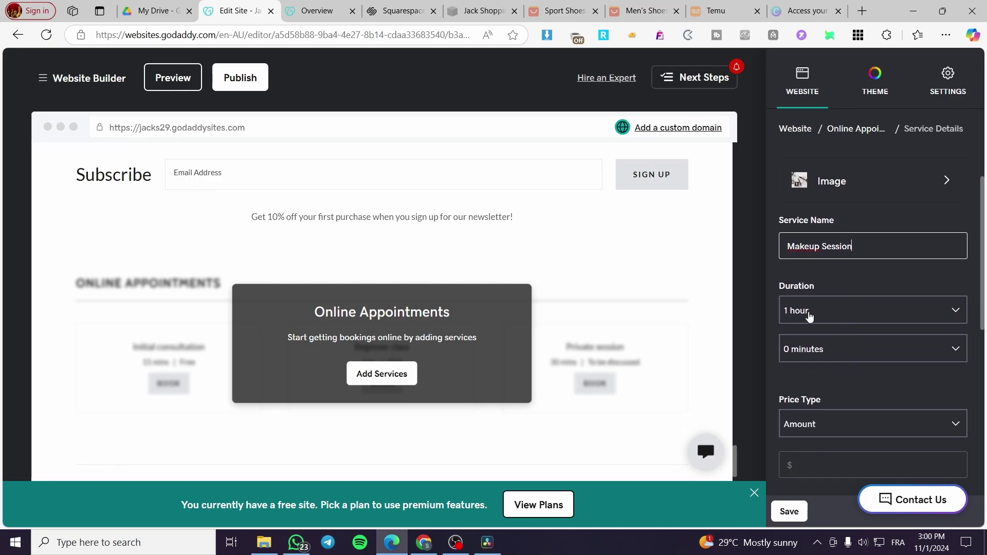
scroll(939, 424, "down", 2)
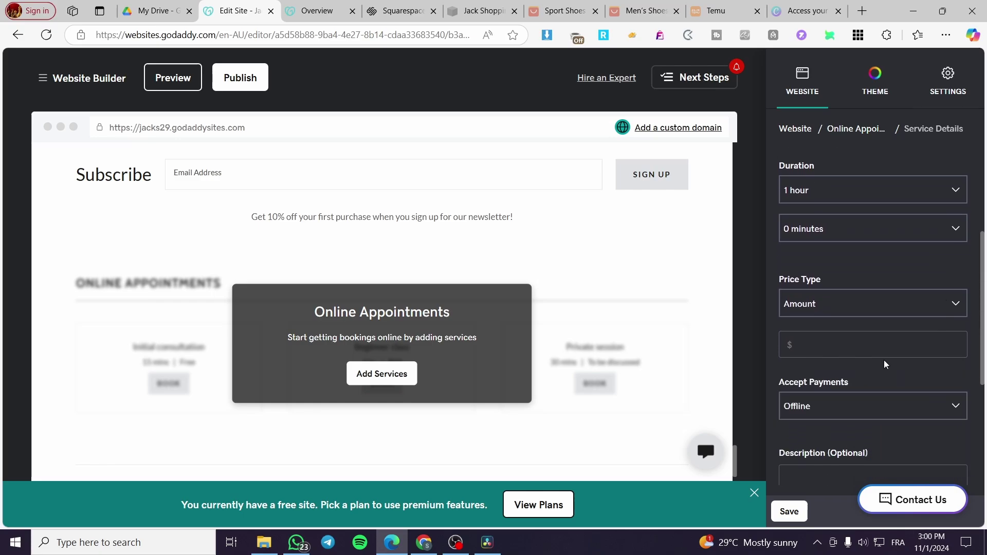
left_click(850, 299)
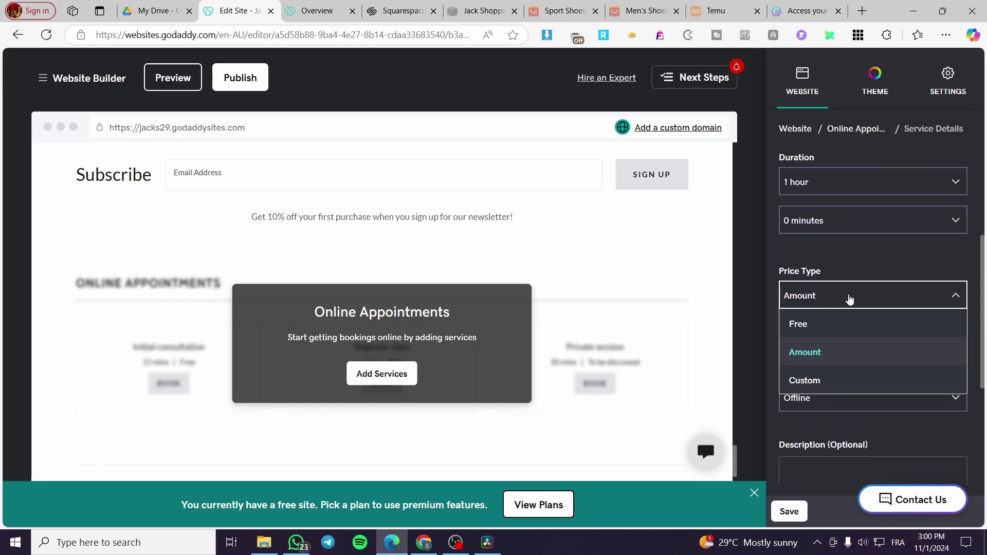
left_click(860, 354)
left_click(863, 336)
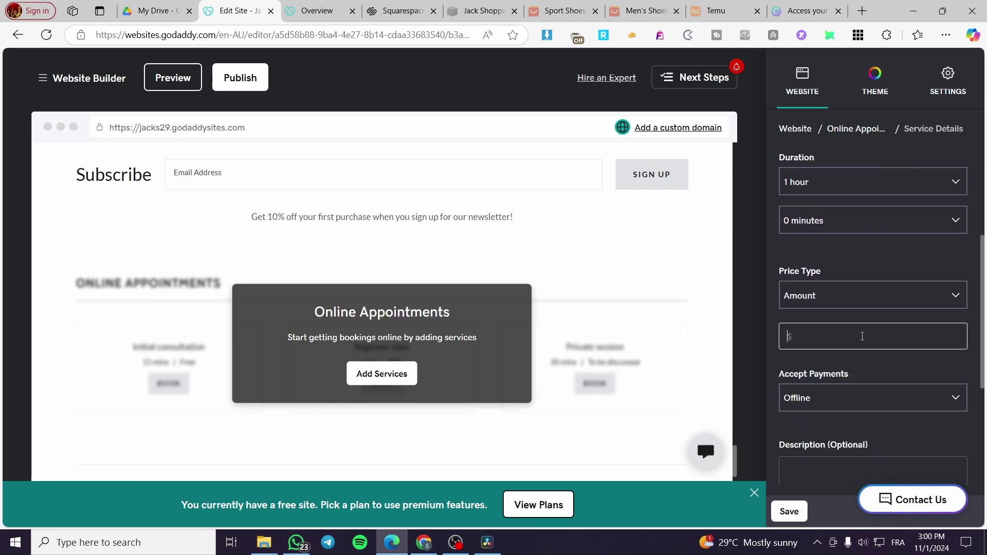
type("100")
left_click(874, 371)
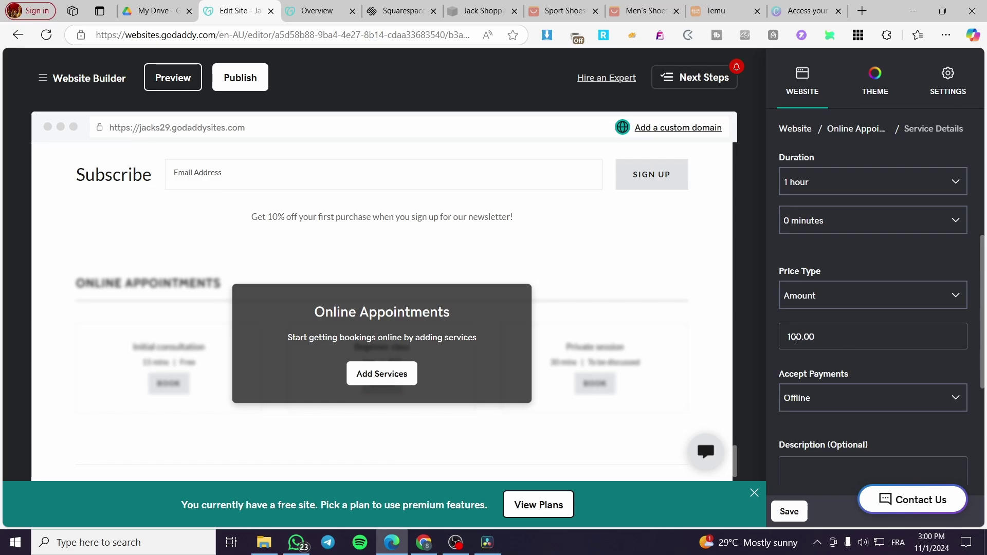
Try the Require Deposit and Require Full Payment options for accepting payments and return the setting to Offline.
scroll(796, 340, "down", 3)
left_click(839, 271)
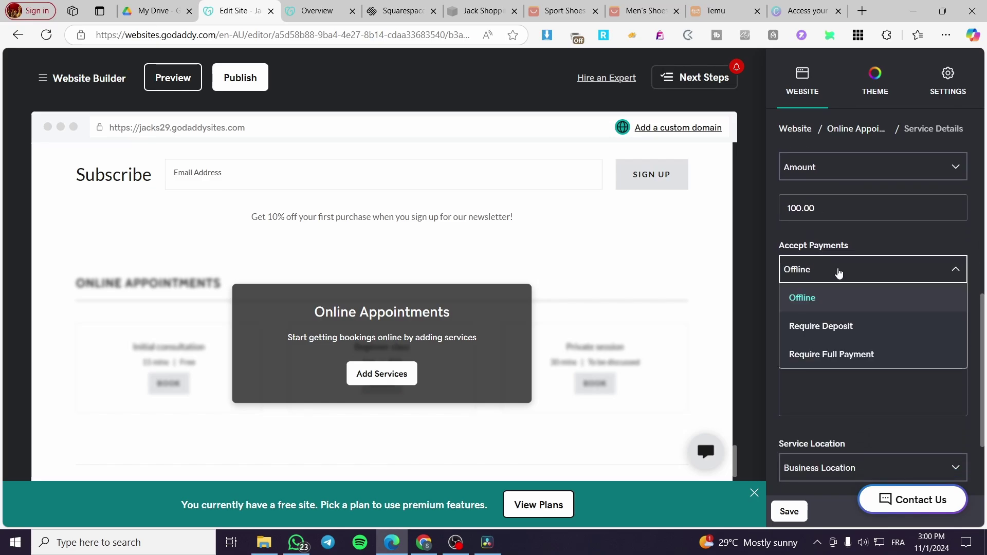
left_click(864, 327)
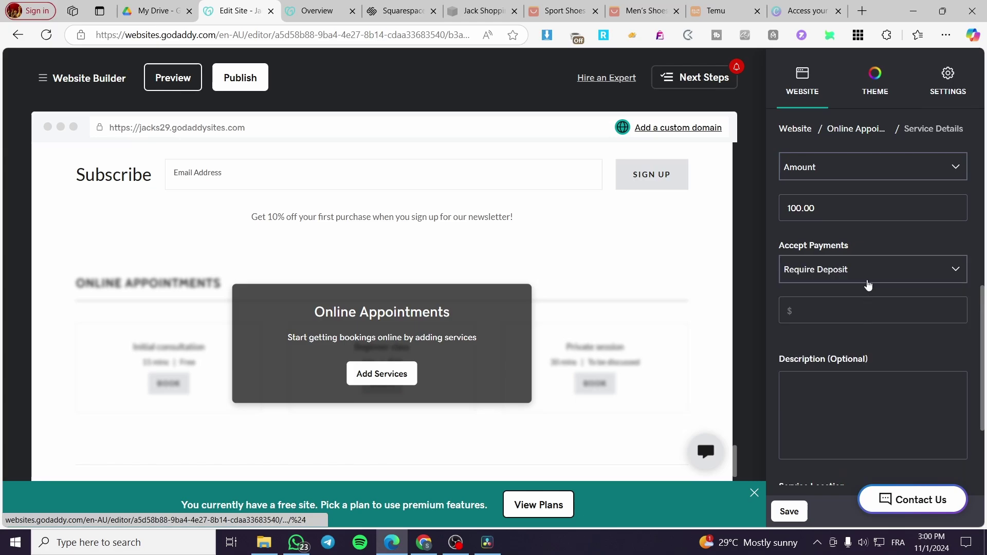
left_click(871, 273)
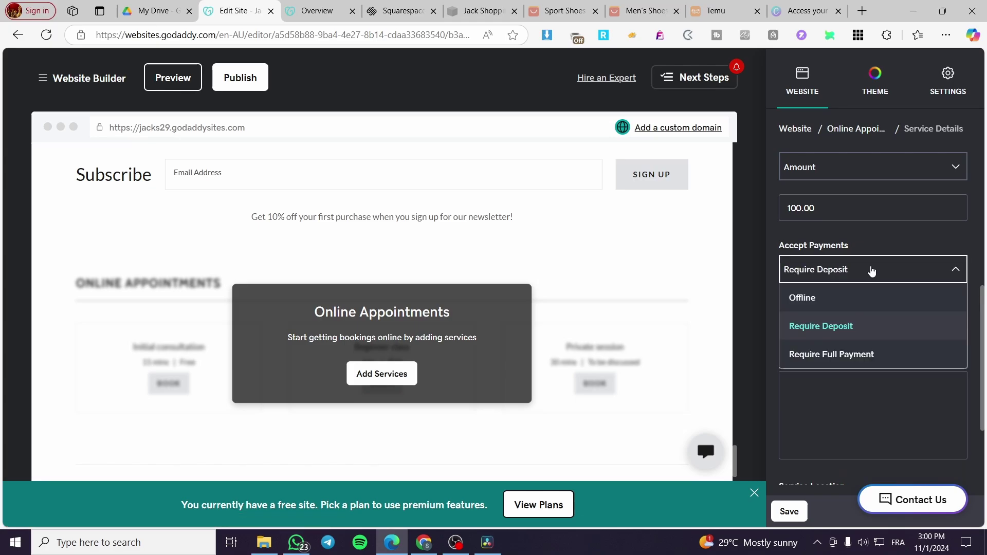
left_click(851, 360)
left_click(843, 269)
left_click(841, 301)
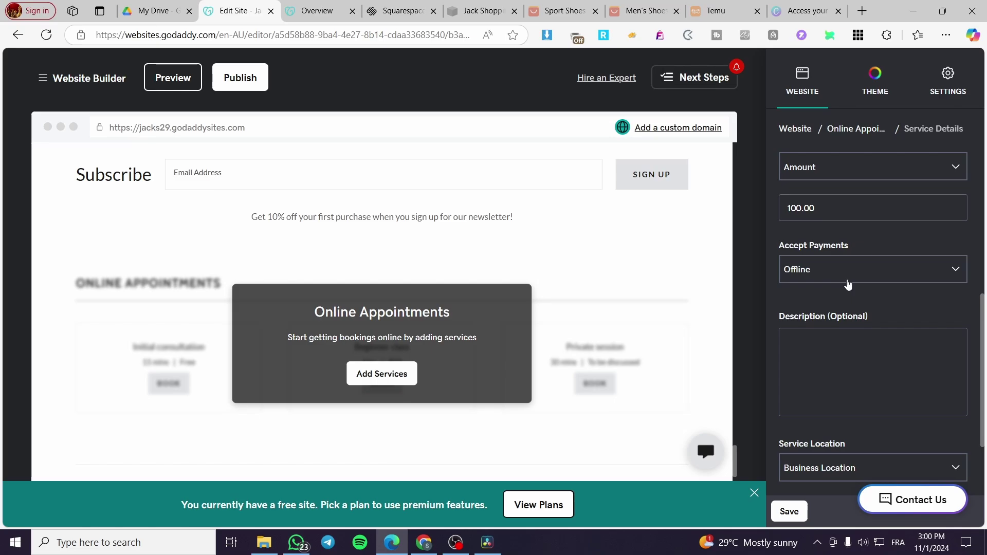
Set the service's accepted payments to Require Deposit with a deposit of 50.00.
left_click(848, 281)
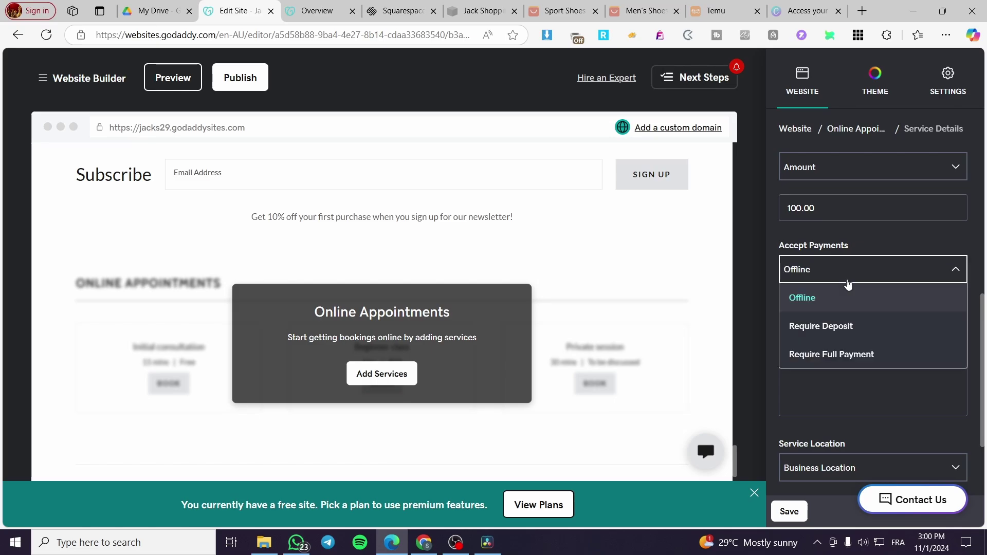
left_click(847, 323)
left_click(846, 315)
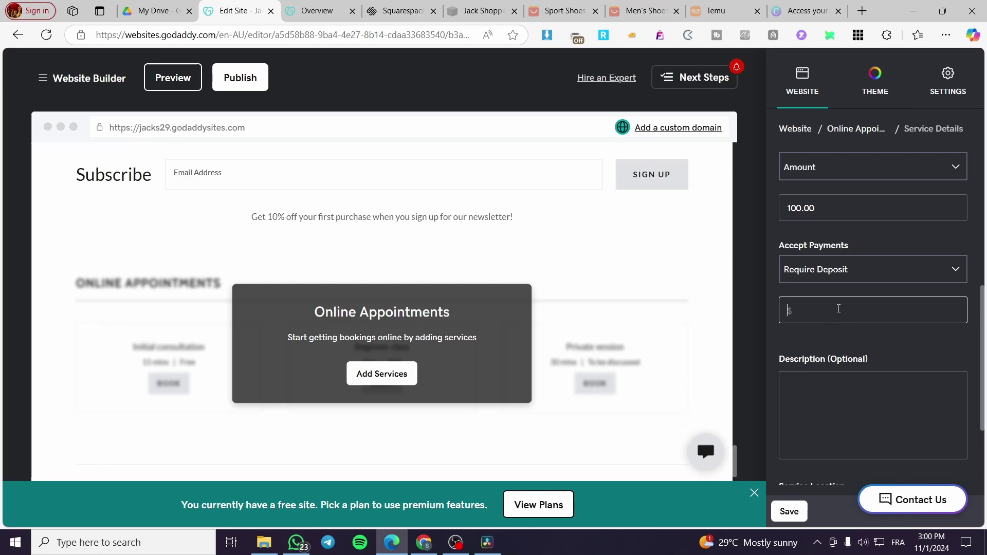
type("50")
left_click(906, 341)
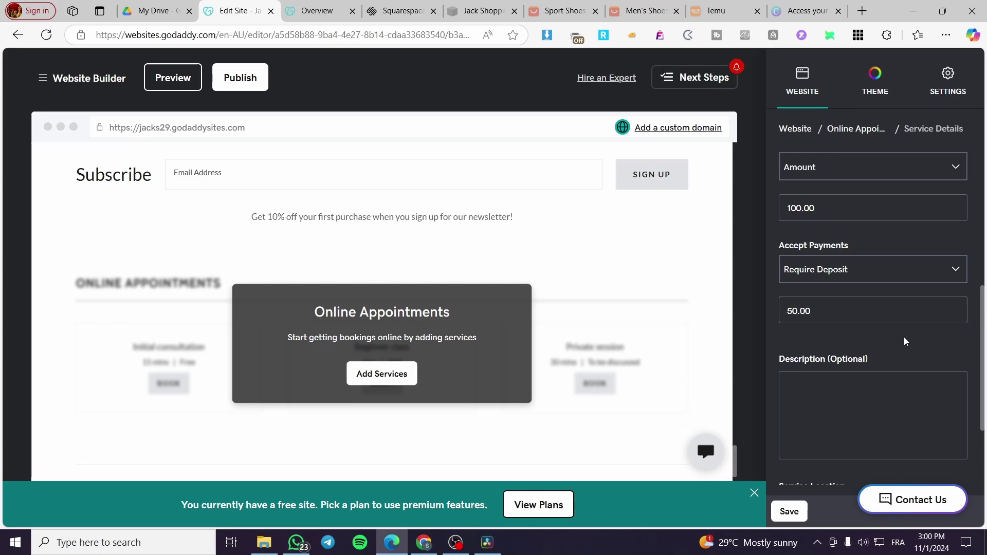
Look through the service location options, keep Business Location and try to save the service.
scroll(905, 339, "down", 2)
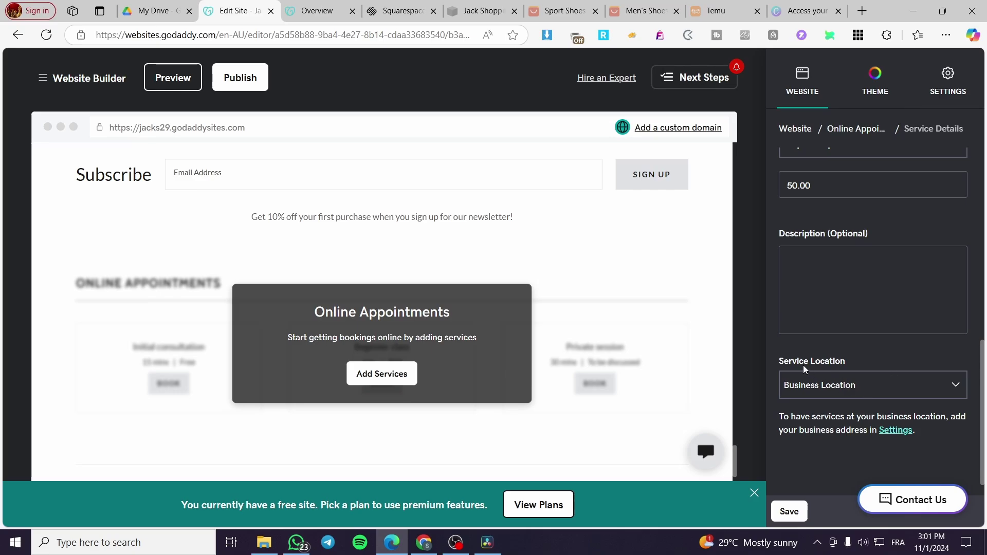
left_click(943, 384)
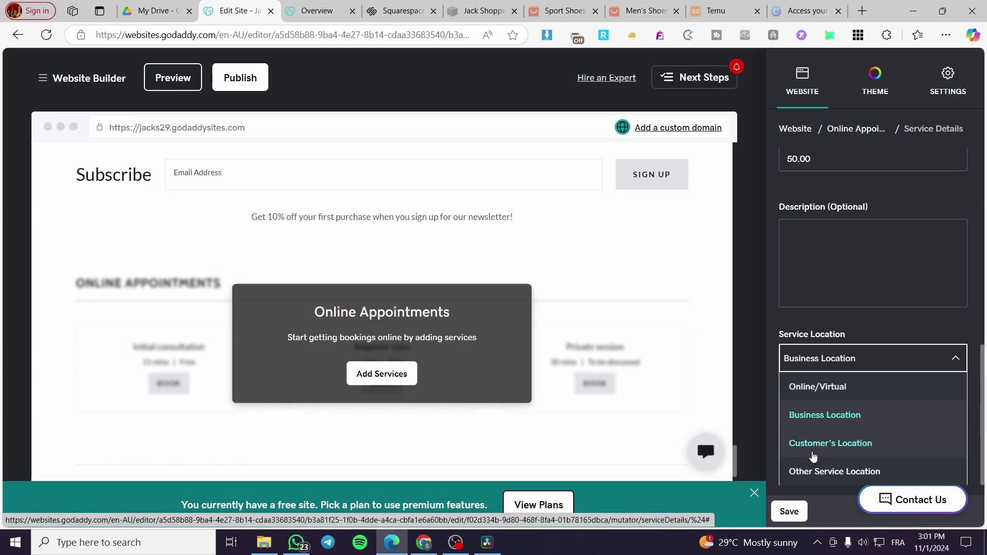
left_click(898, 321)
left_click(786, 511)
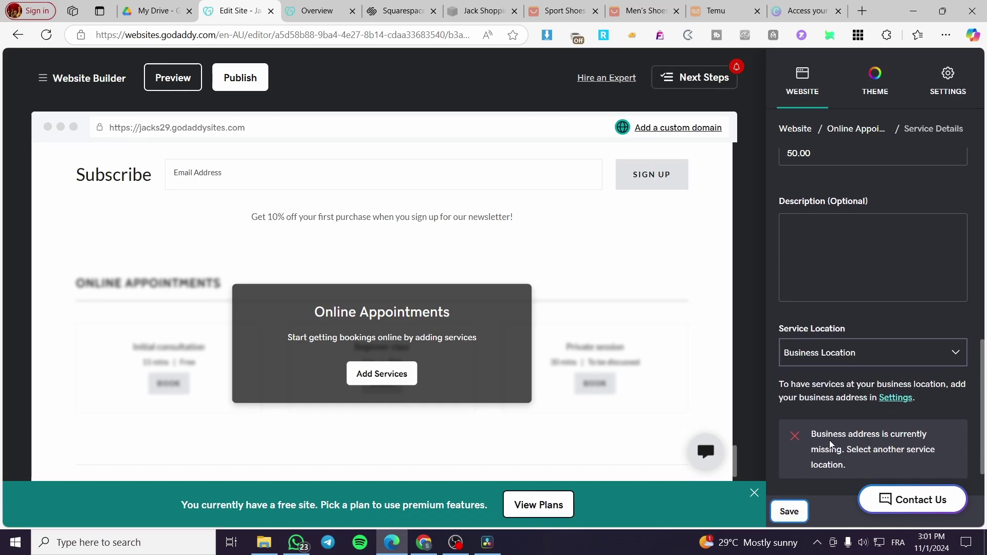
Try Online/Virtual, switch the service location to Other Service Location, enter the service address and try to save.
left_click(915, 360)
left_click(875, 382)
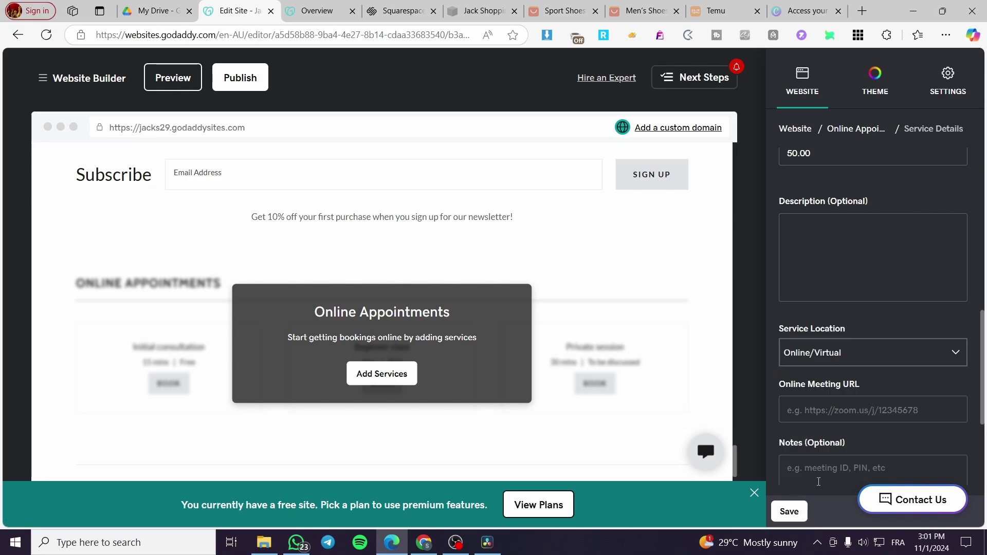
scroll(853, 413, "down", 3)
left_click(886, 230)
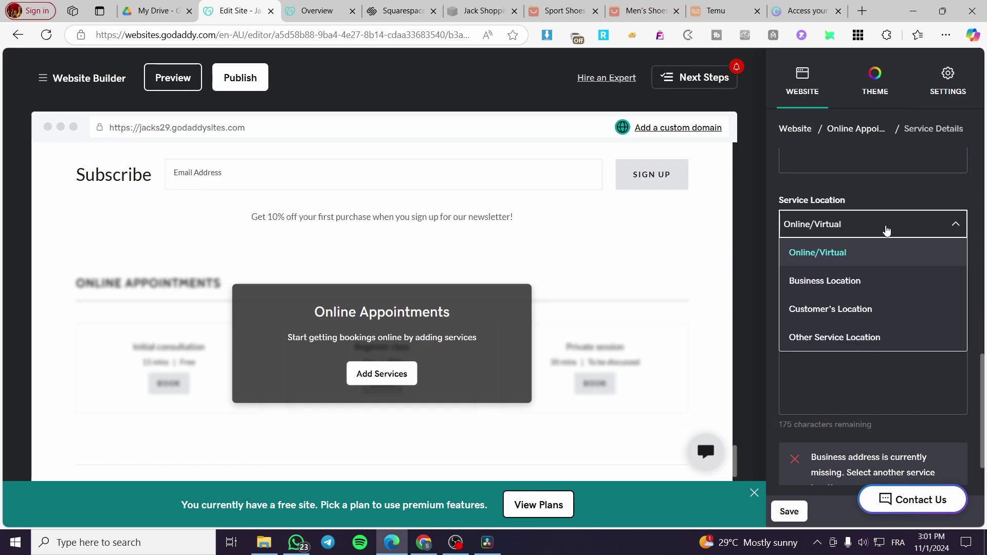
left_click(873, 339)
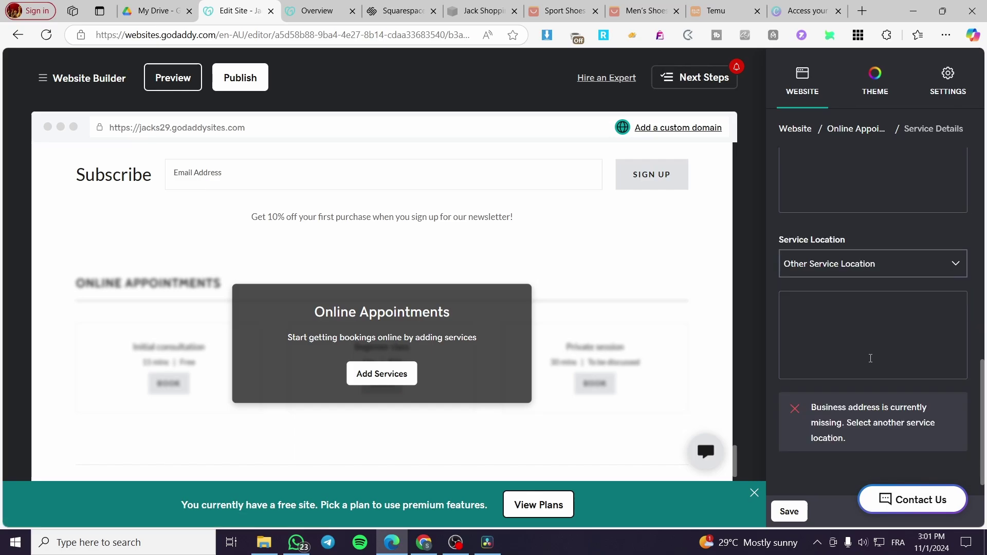
left_click(829, 357)
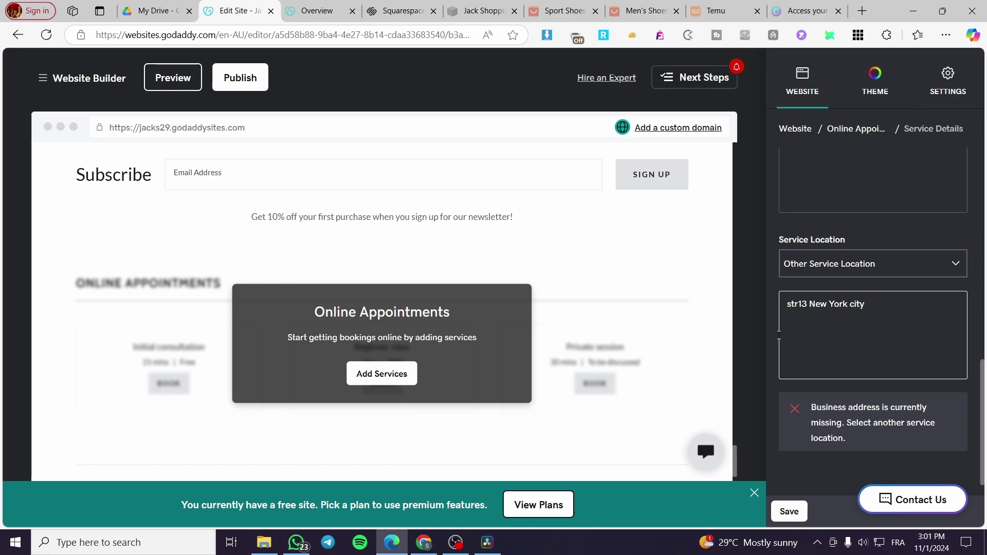
left_click(789, 511)
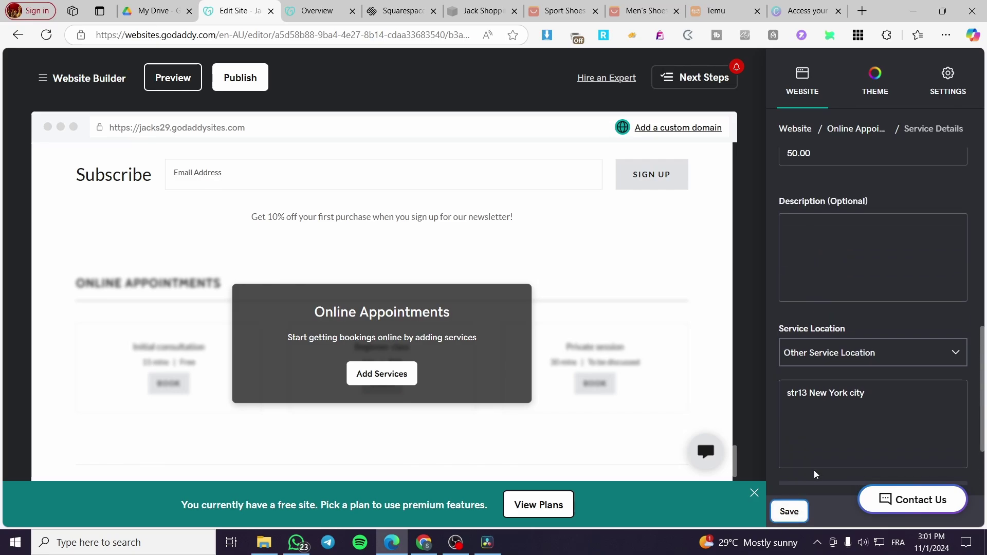
Check the filled-in service details, set the service location to Business Location and try to save again.
scroll(804, 455, "up", 5)
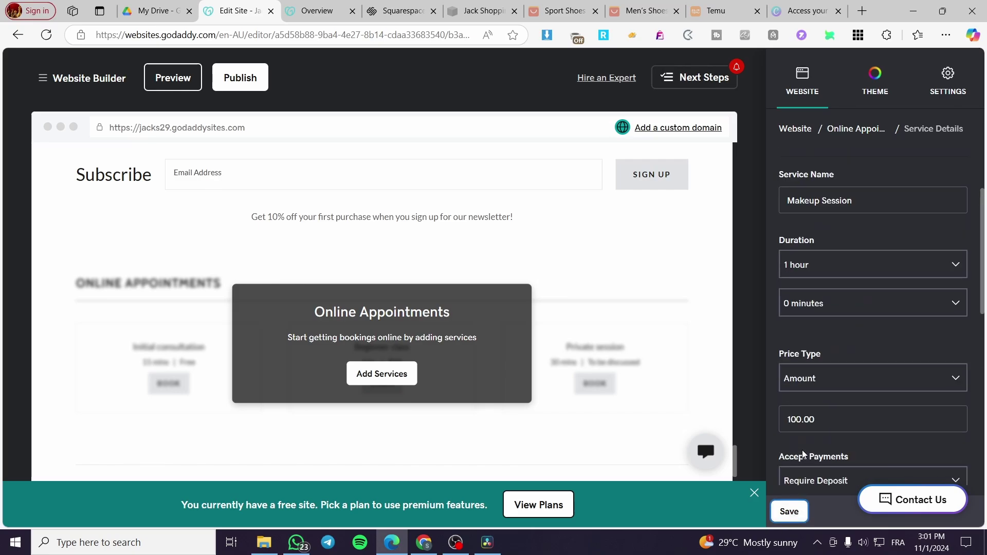
scroll(803, 454, "up", 3)
scroll(804, 455, "down", 10)
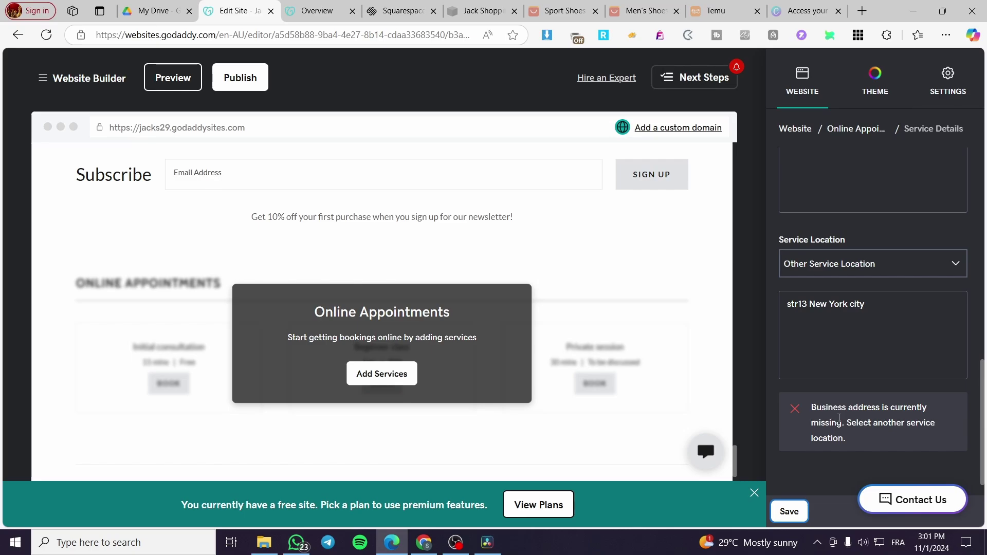
left_click(919, 265)
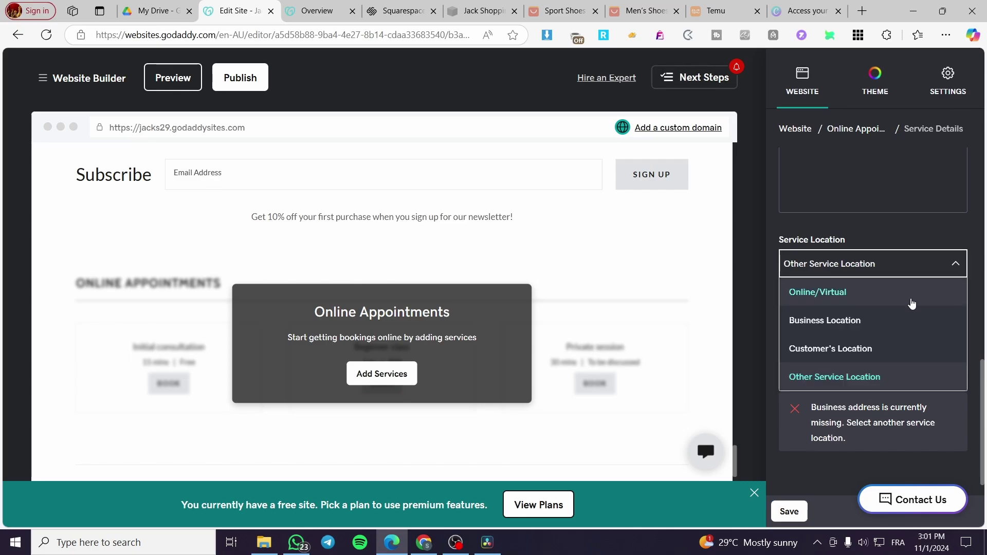
left_click(896, 325)
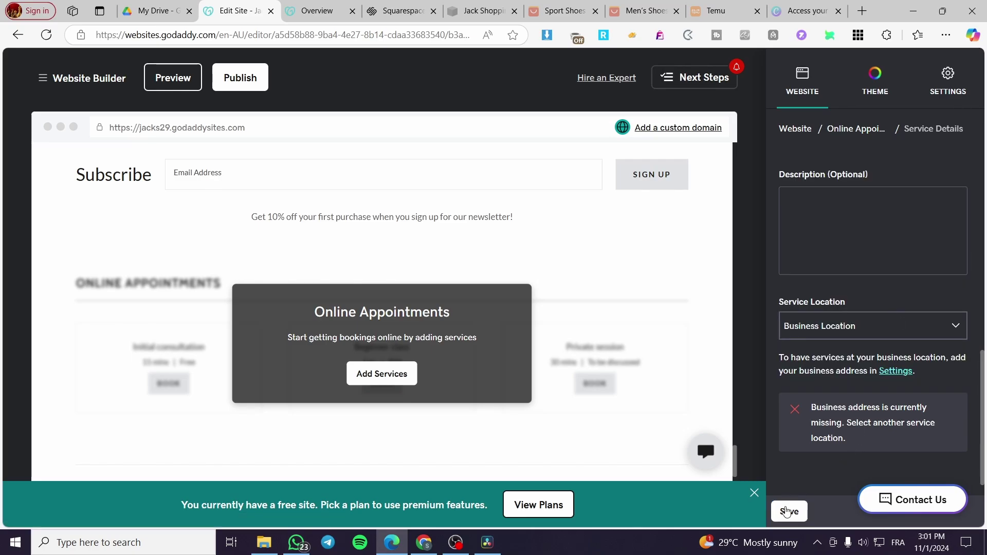
left_click(788, 511)
Open the settings for adding a business address and switch to the appointments overview in its browser tab.
left_click(896, 397)
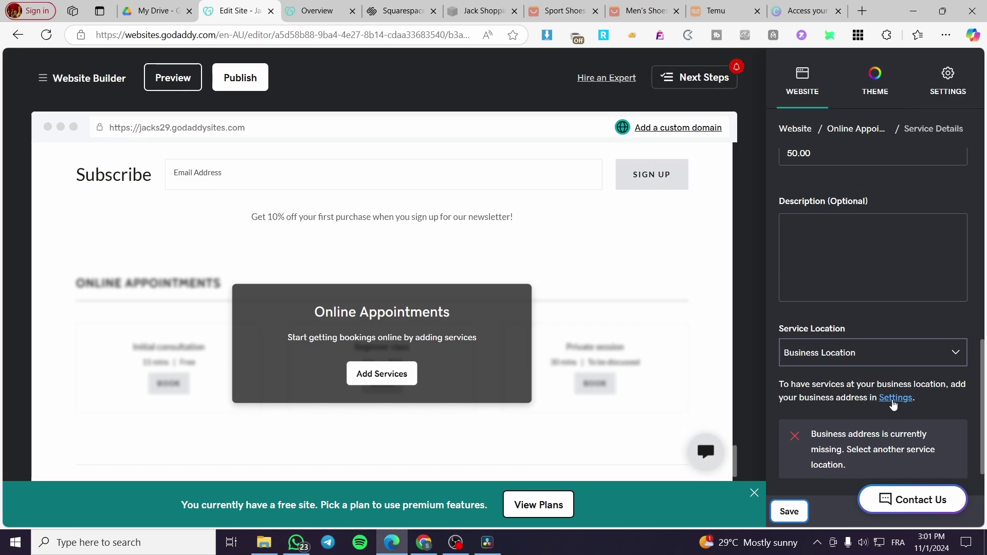
left_click(211, 7)
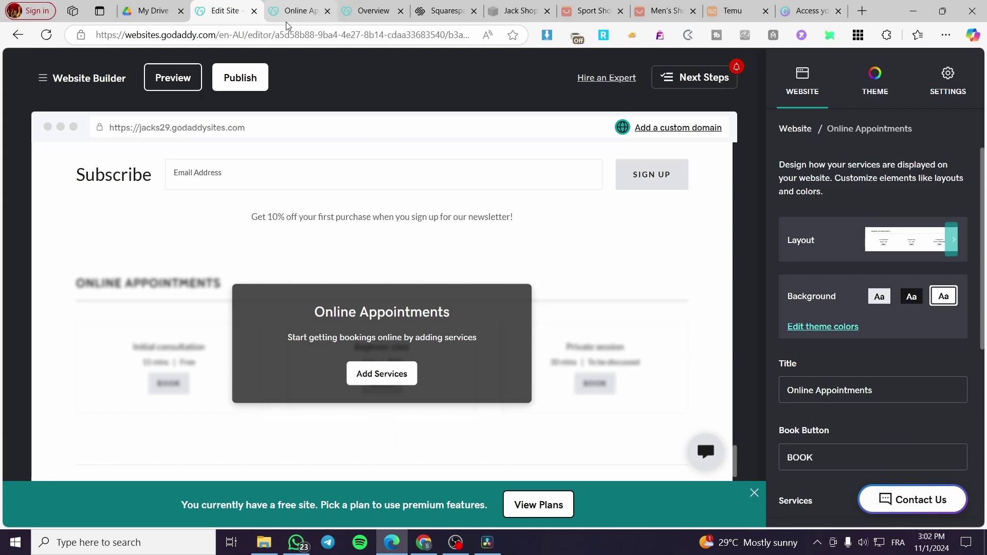
left_click(366, 11)
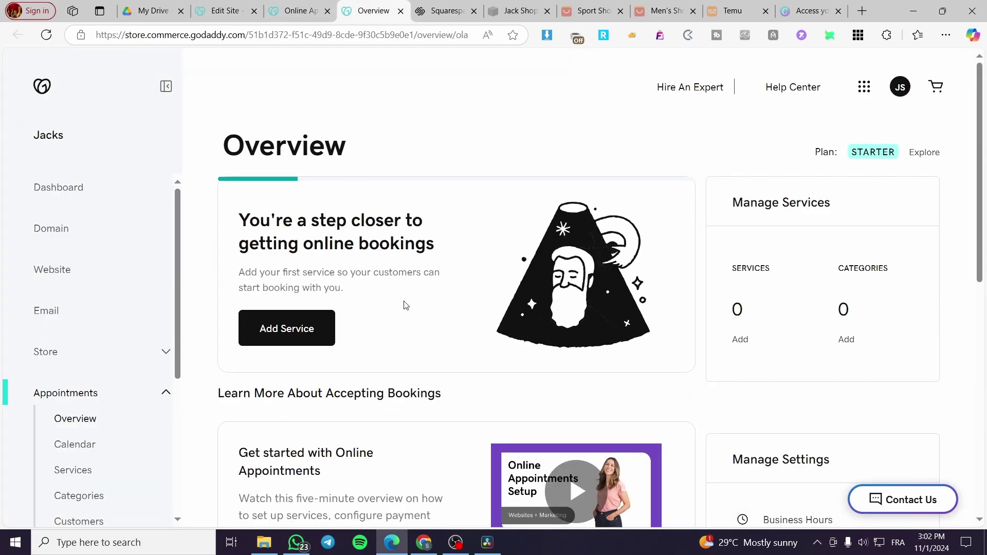
Look through the appointments overview, its settings summary and section list, and open the booking calendar.
scroll(93, 301, "down", 3)
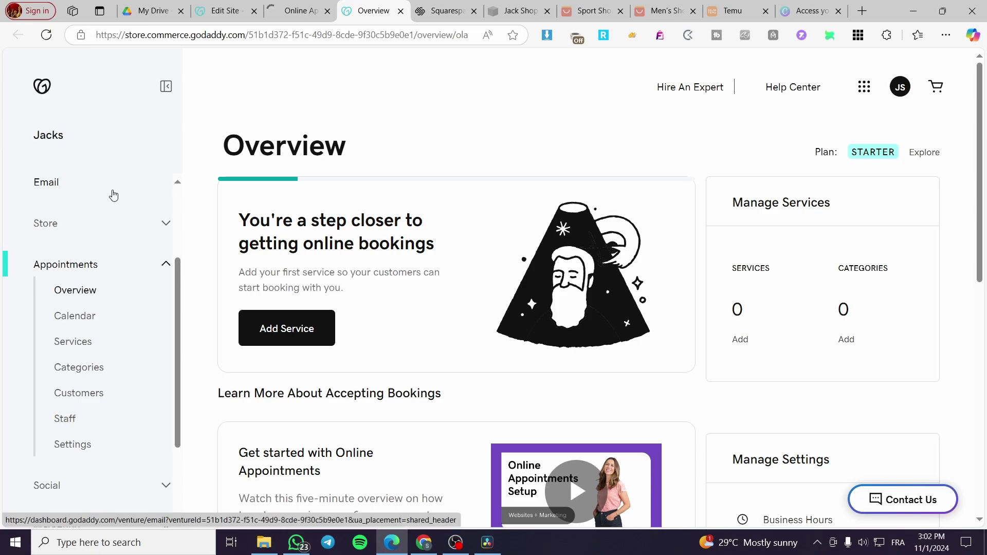
scroll(68, 224, "up", 3)
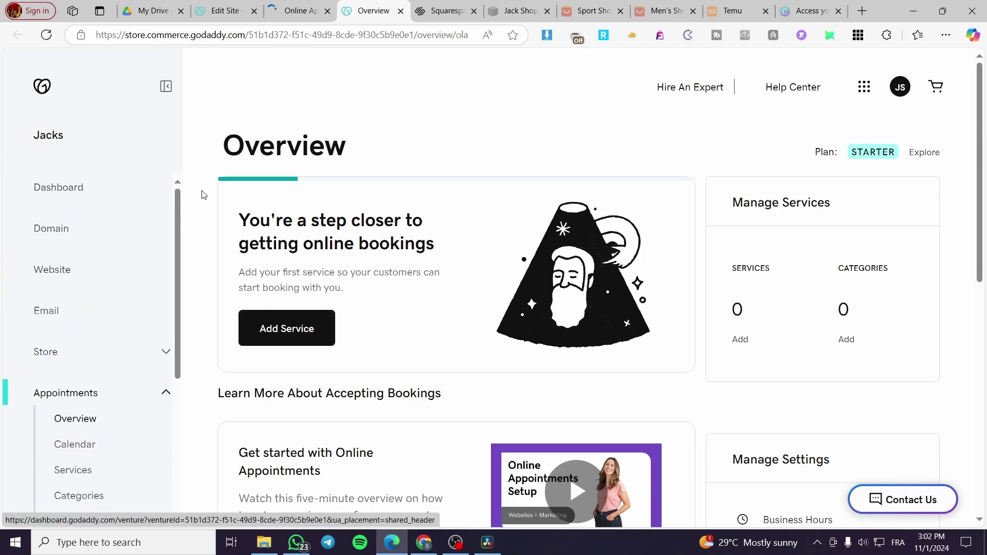
scroll(244, 360, "down", 3)
scroll(58, 323, "down", 3)
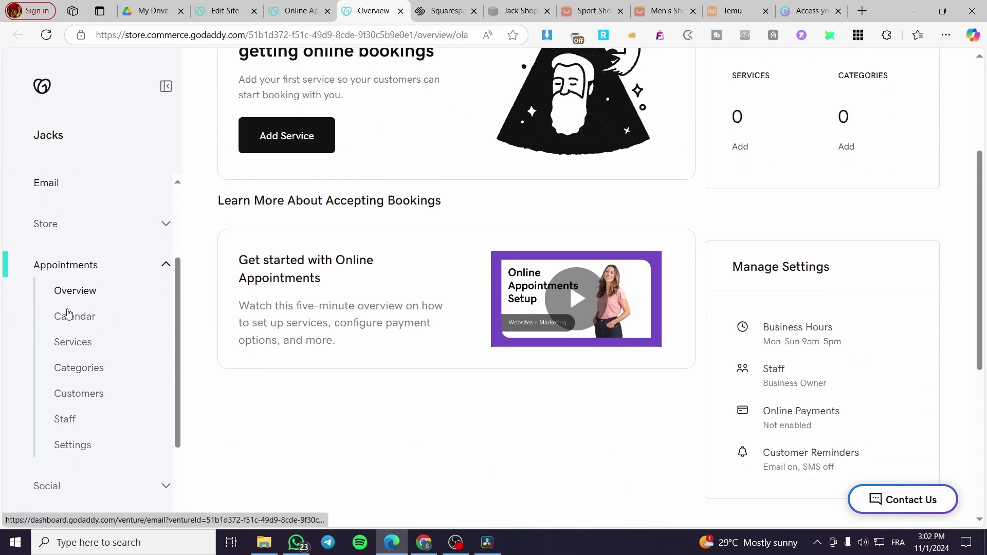
scroll(77, 271, "up", 3)
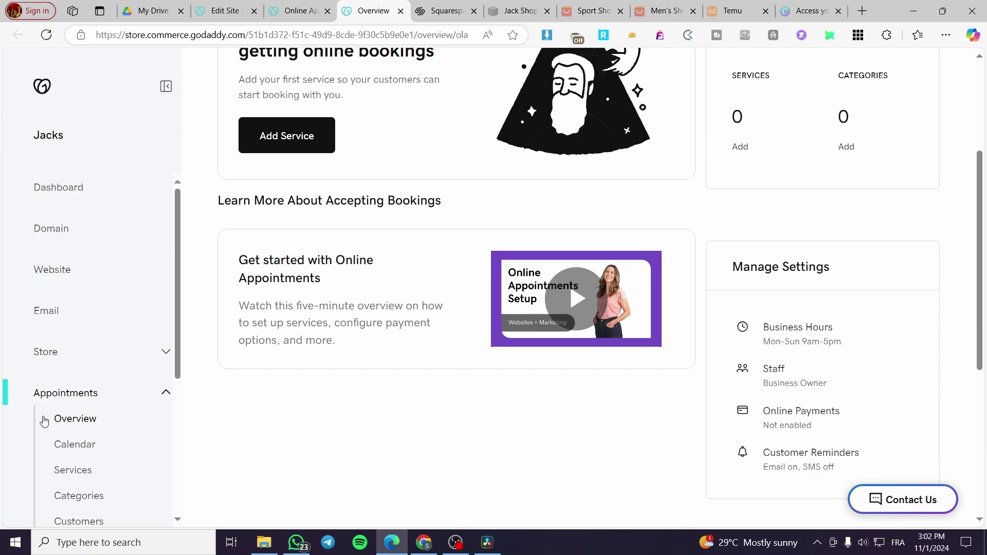
scroll(77, 322, "down", 1)
scroll(77, 322, "down", 2)
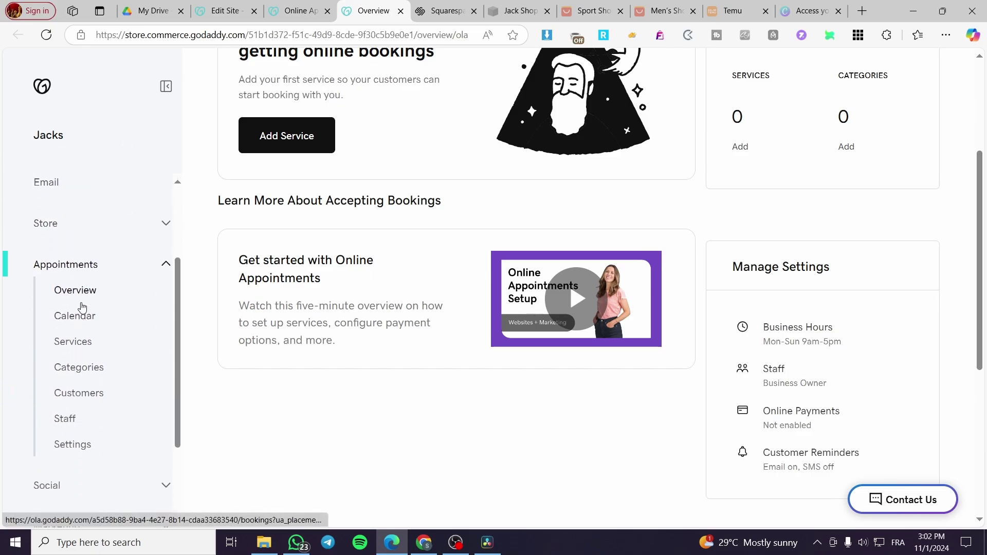
left_click(83, 321)
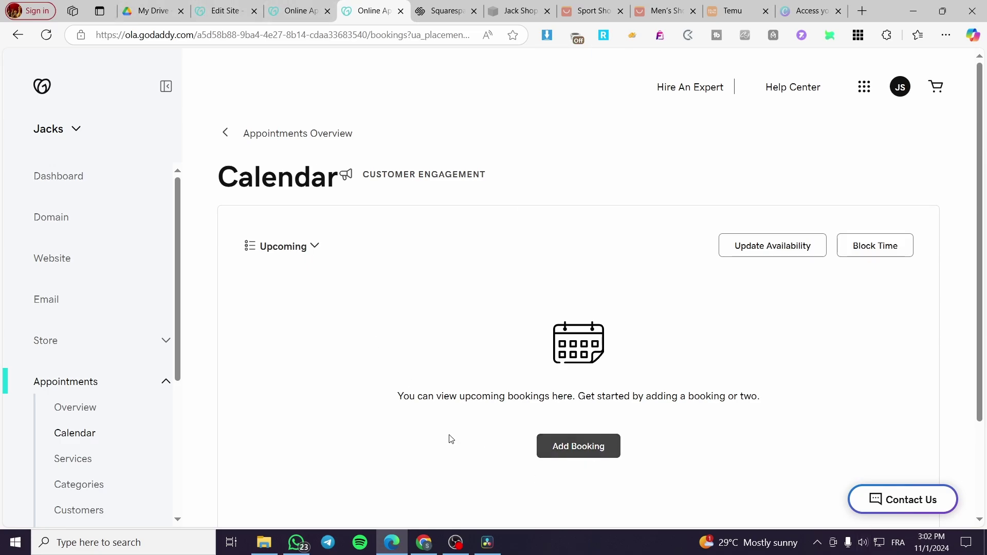
Open a new booking form from the calendar, examine its service, customer and location fields, and return to the calendar.
scroll(566, 436, "down", 2)
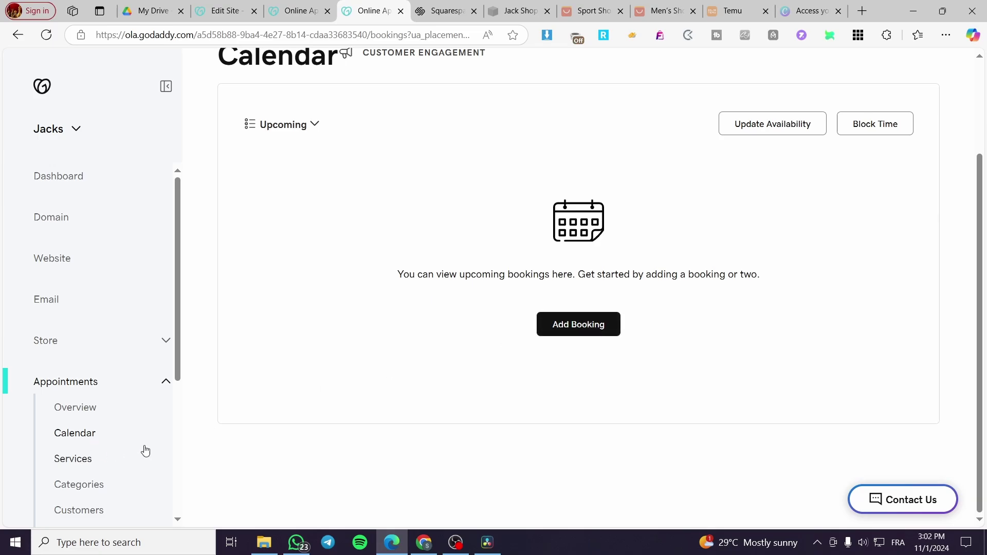
left_click(583, 324)
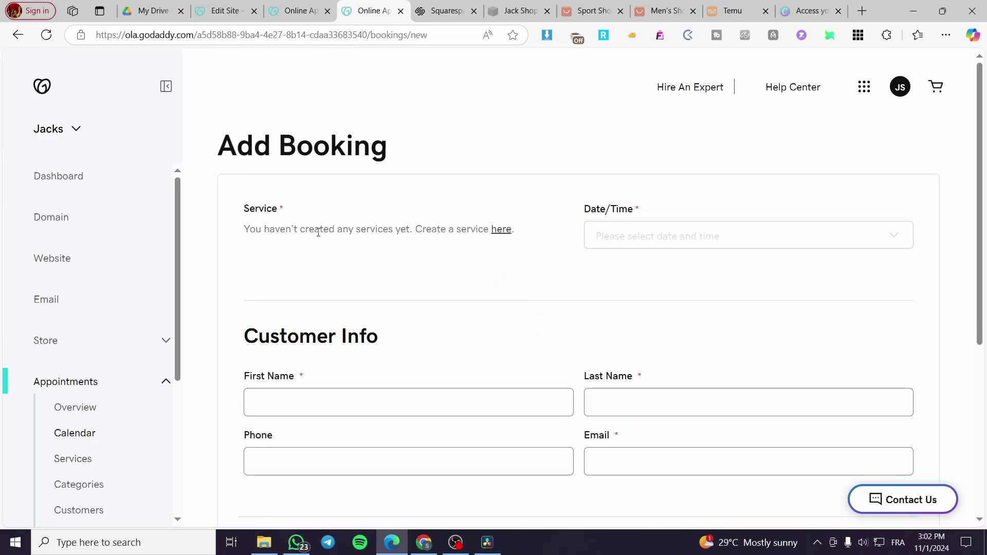
scroll(331, 259, "down", 2)
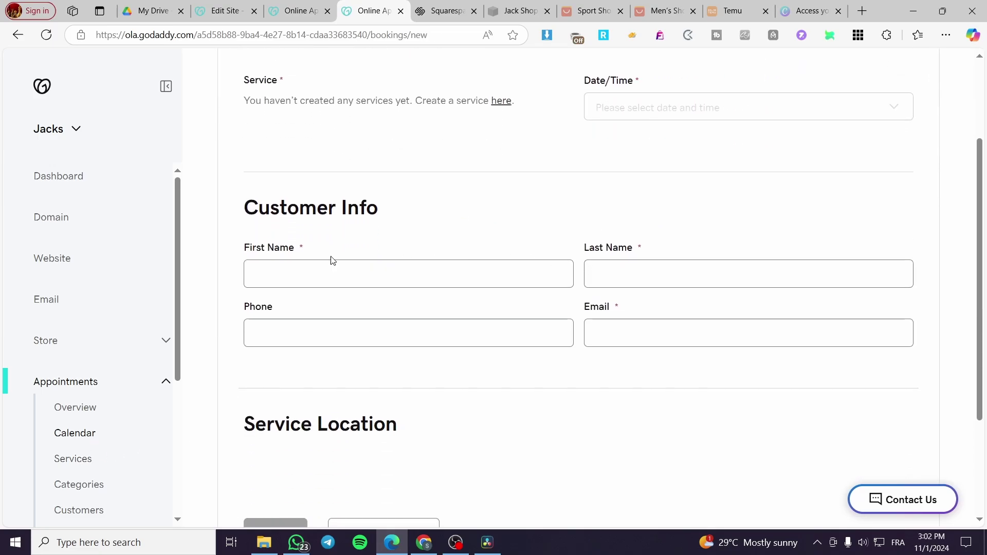
scroll(781, 270, "down", 3)
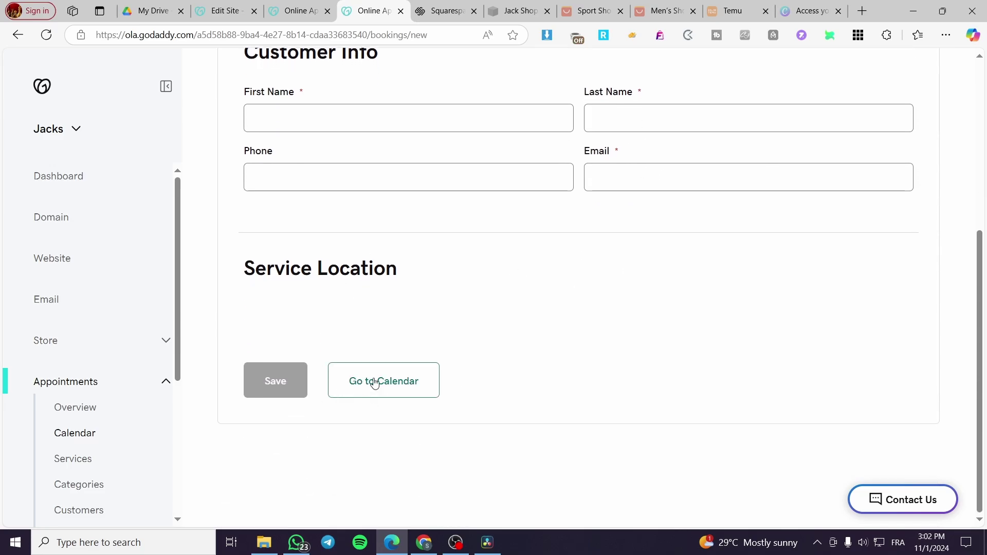
left_click(389, 389)
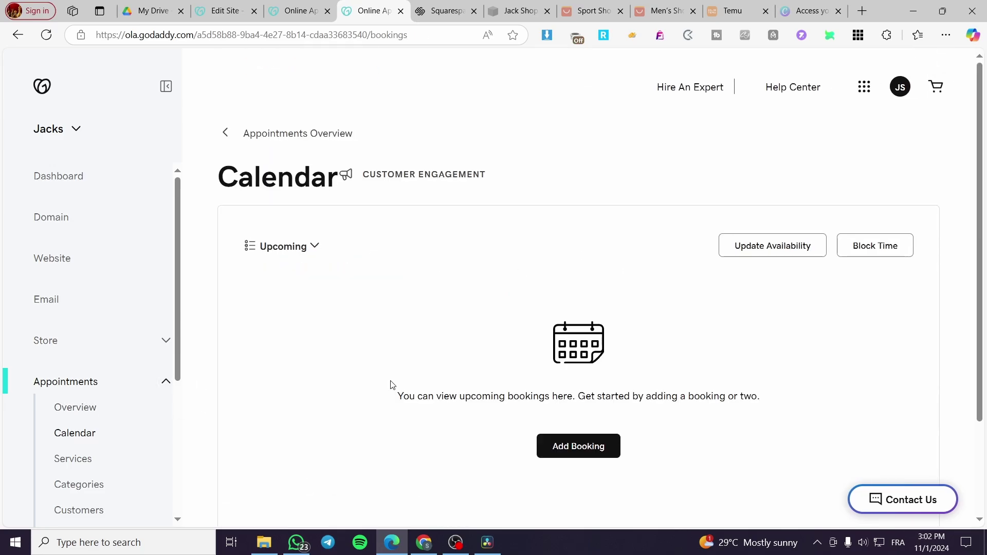
Open the appointment services page and close the separate browser tab holding the business settings.
scroll(121, 404, "down", 1)
left_click(80, 401)
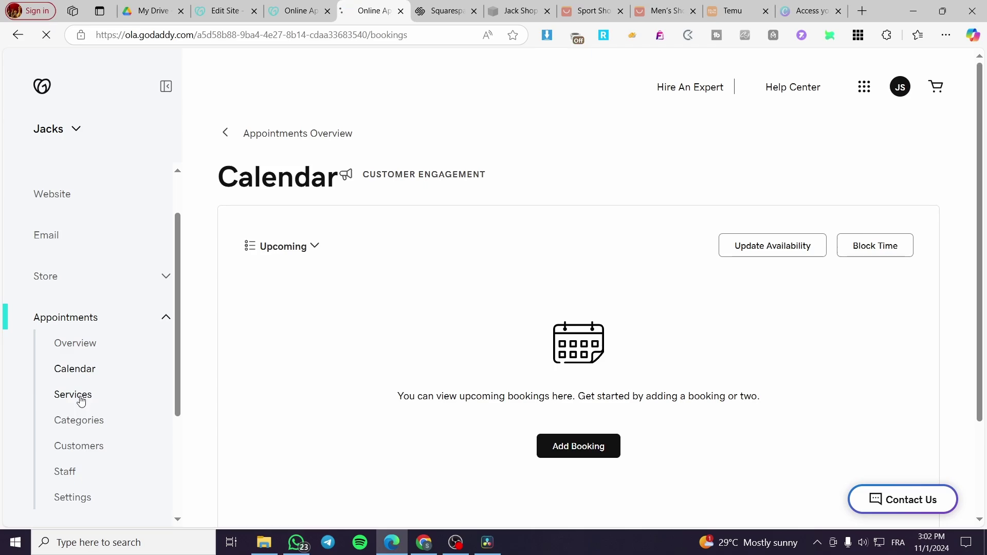
left_click(226, 10)
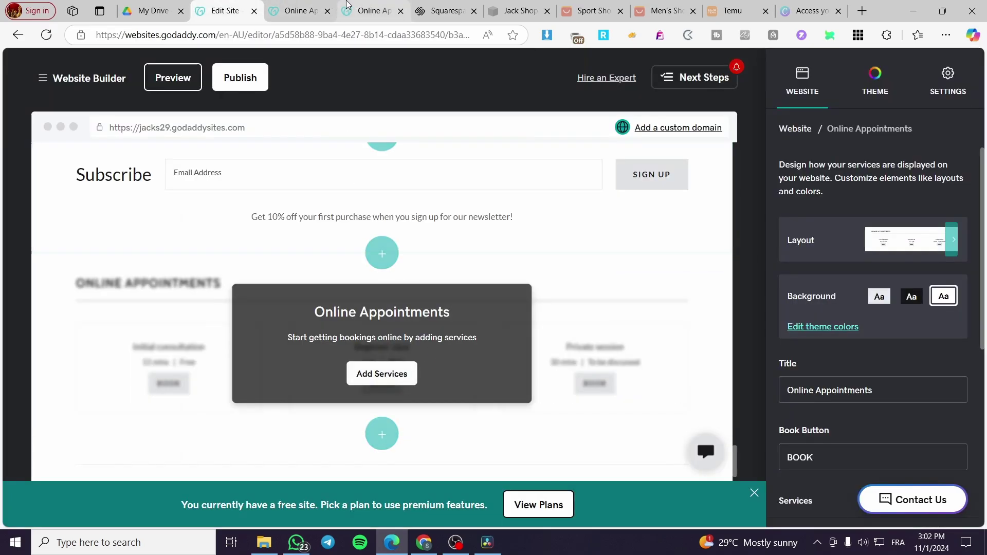
left_click(343, 5)
left_click(323, 9)
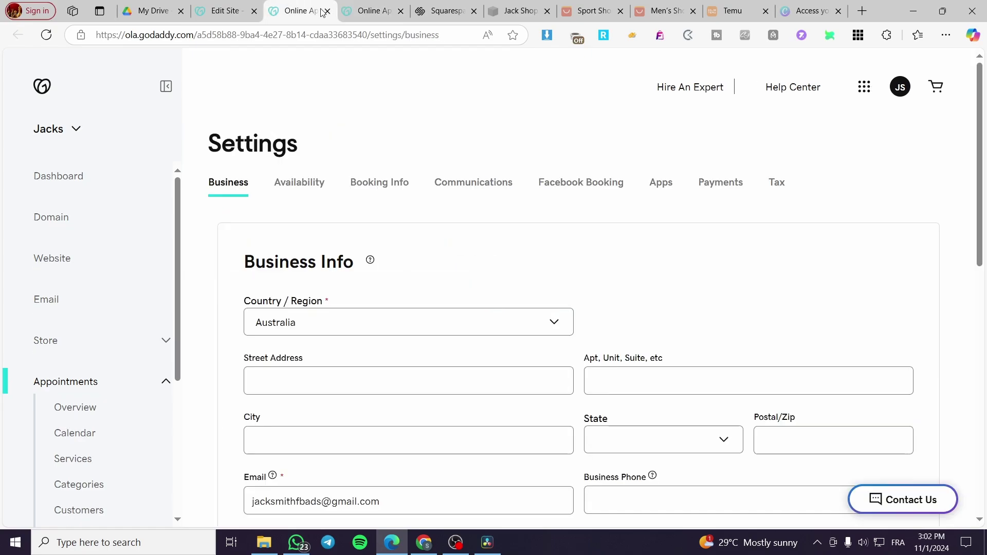
left_click(327, 11)
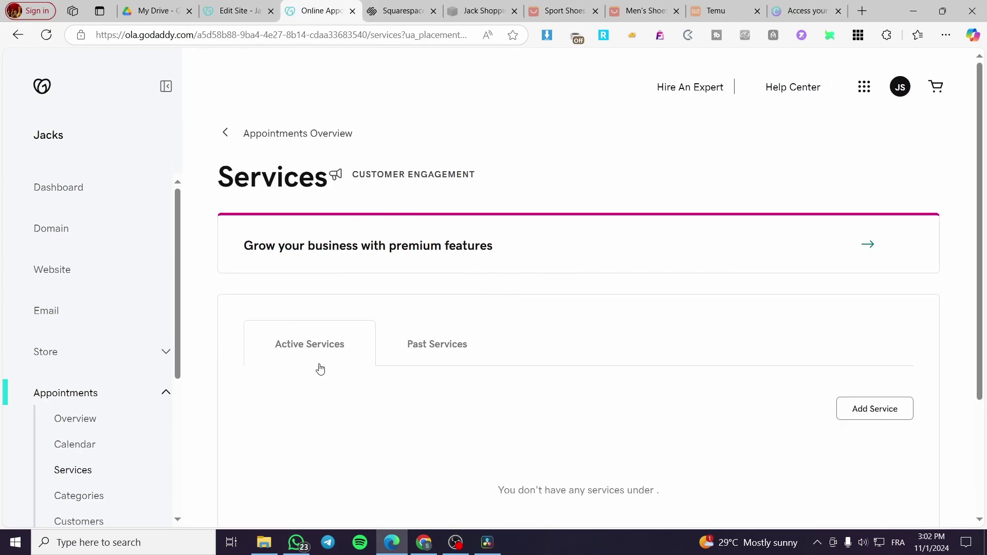
Open a new service form and examine its service types, name, duration, description, pricing and staff fields.
scroll(345, 362, "down", 3)
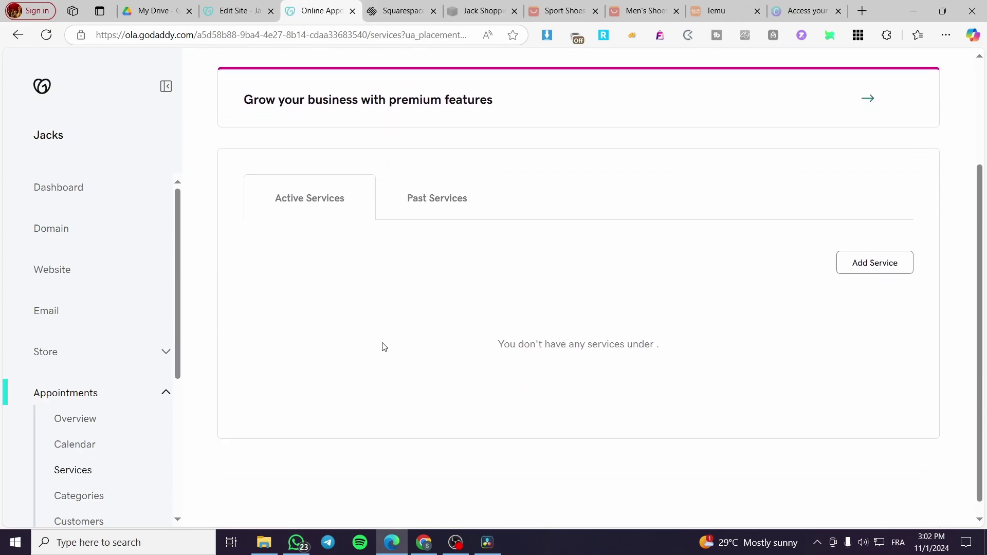
left_click(593, 432)
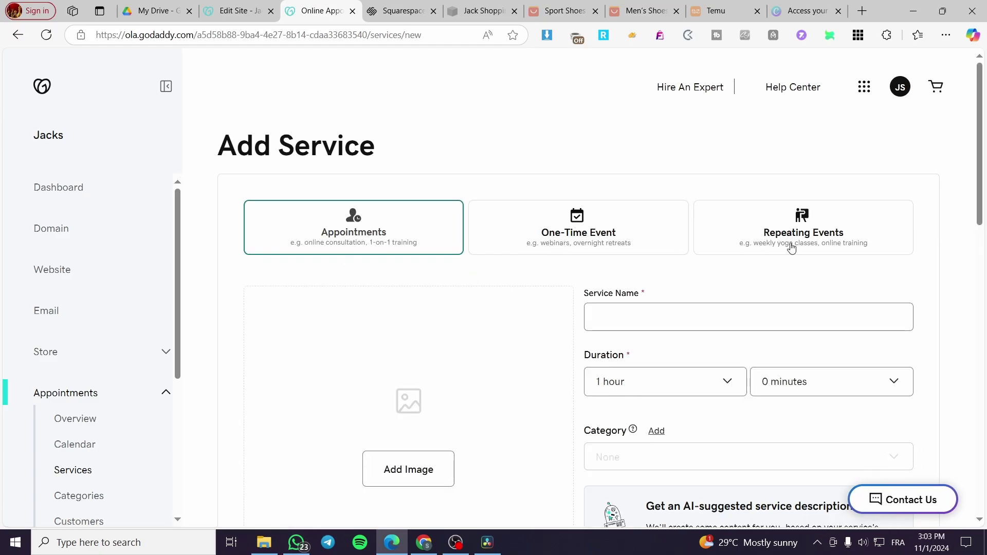
scroll(791, 248, "down", 1)
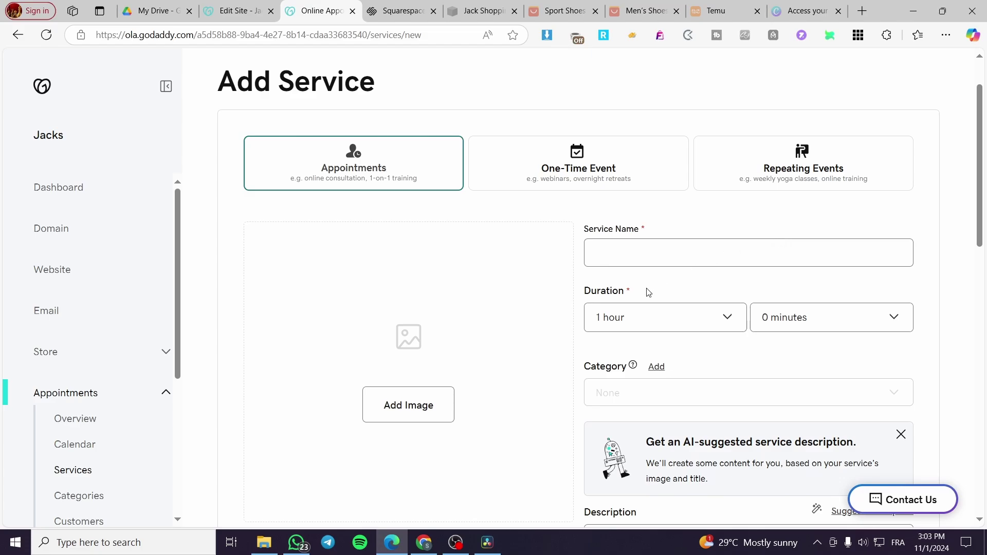
scroll(648, 292, "down", 1)
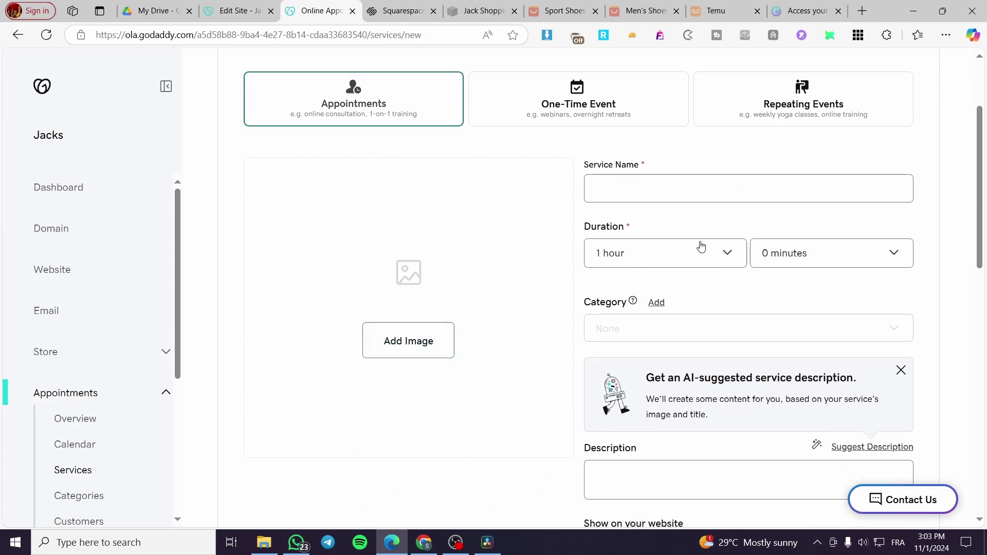
left_click(237, 11)
left_click(321, 10)
scroll(753, 283, "down", 4)
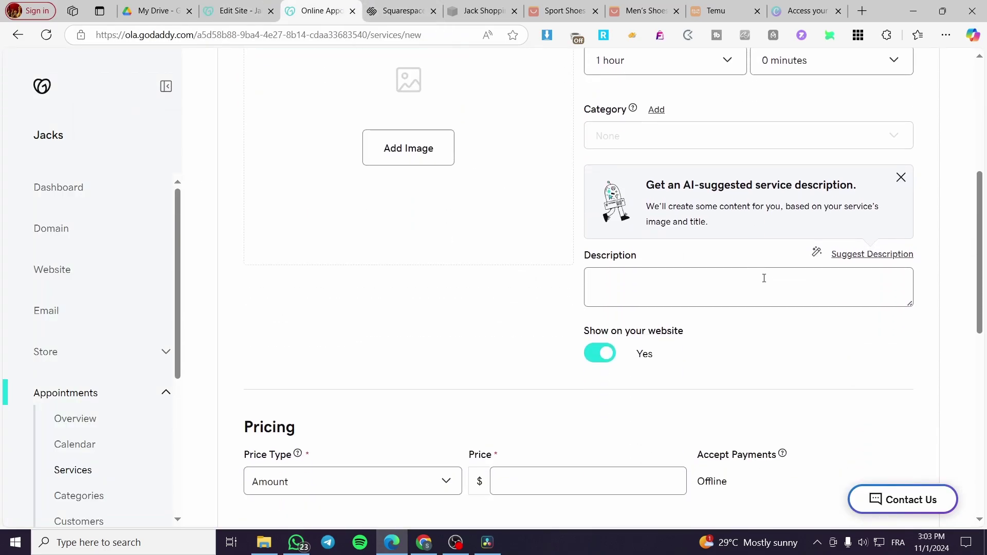
scroll(437, 369, "down", 5)
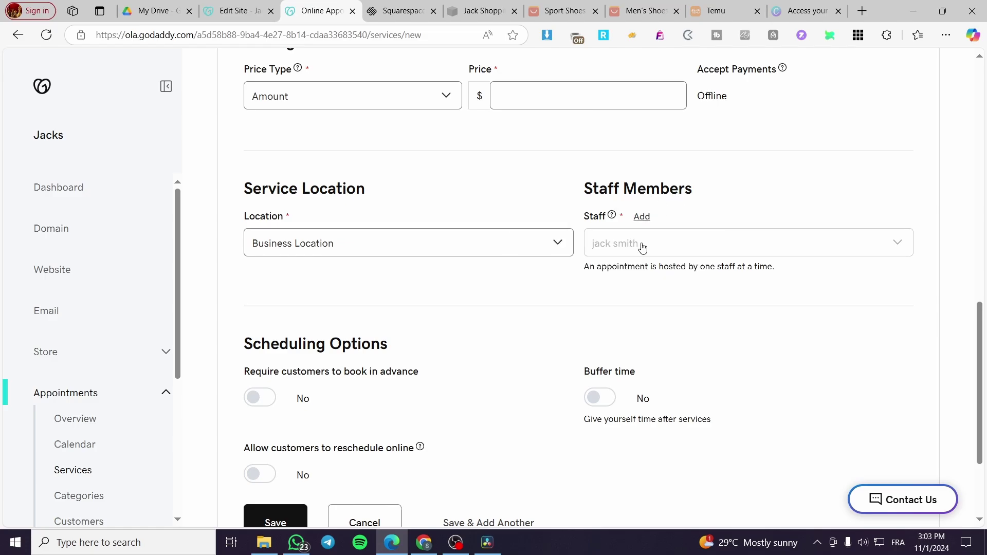
Check the new service's location options, keep Business Location, and review the scheduling options.
left_click(327, 242)
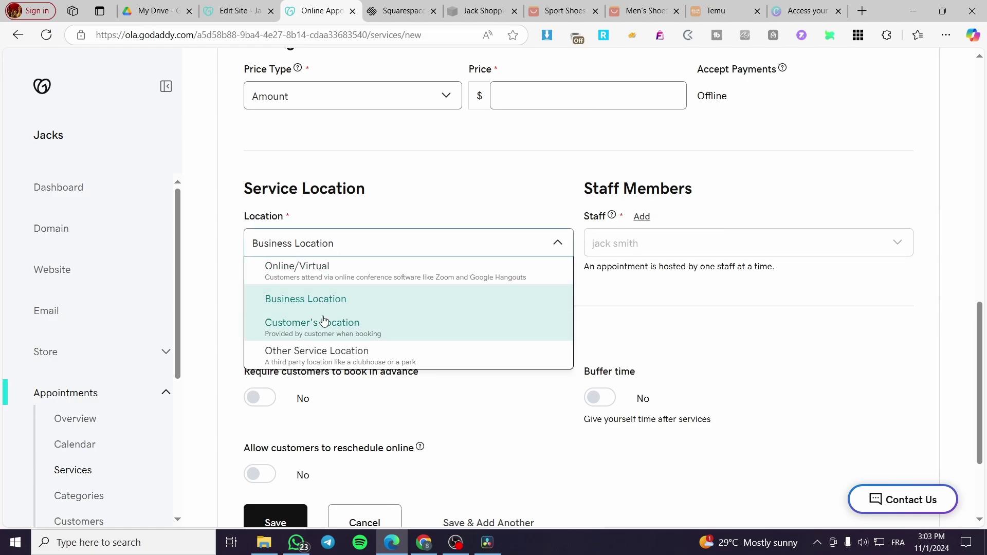
left_click(346, 303)
scroll(400, 316, "down", 1)
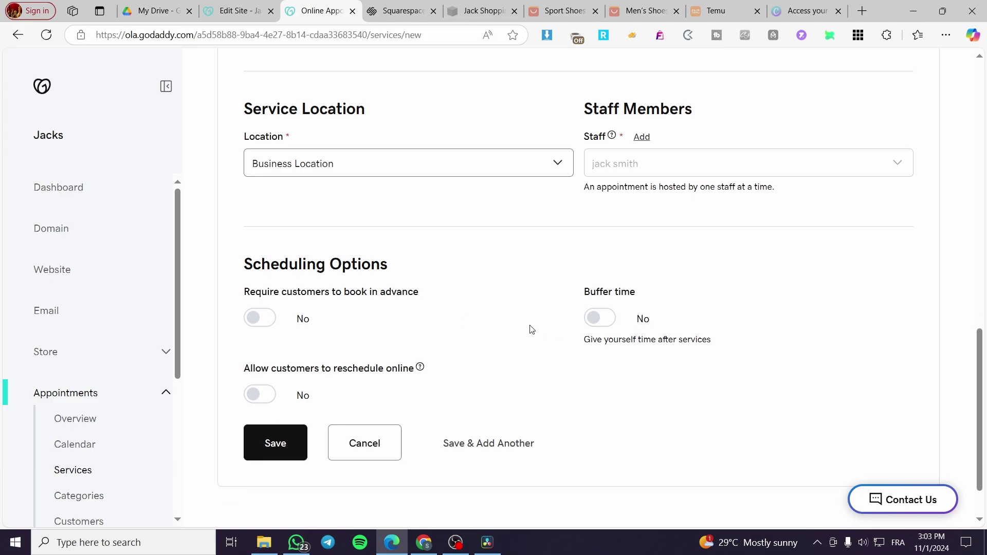
scroll(529, 331, "down", 1)
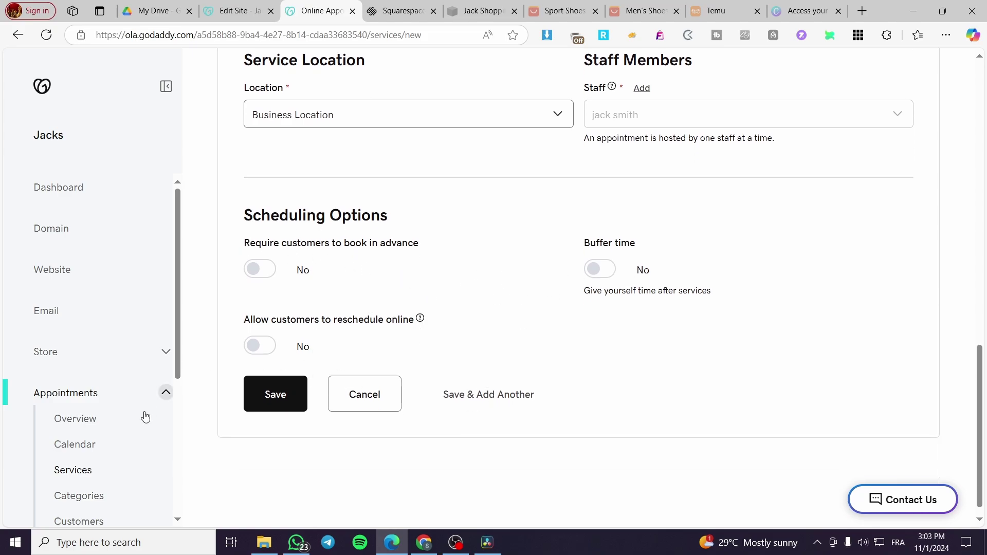
Add a service category named "Courses" to the appointment categories and save it.
scroll(100, 427, "down", 2)
left_click(100, 380)
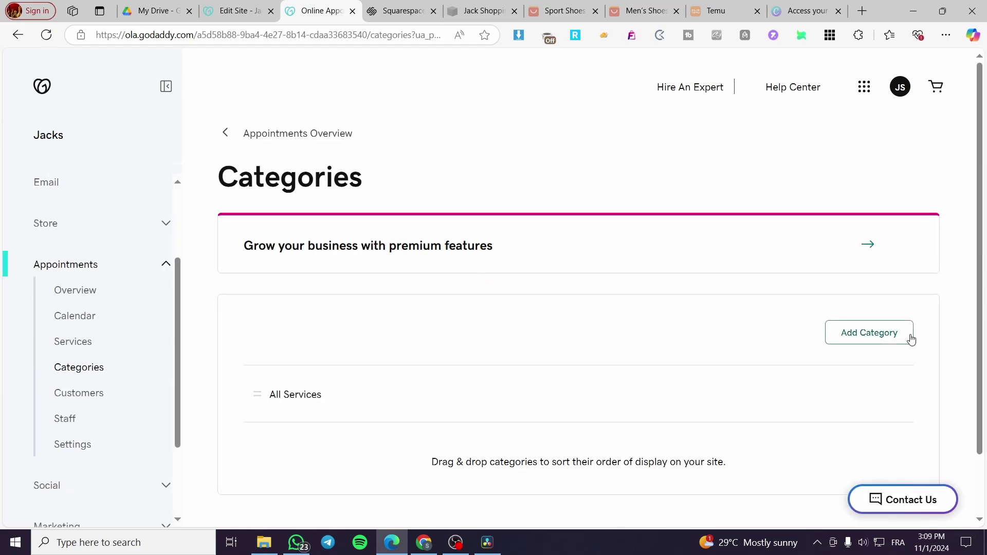
left_click(889, 334)
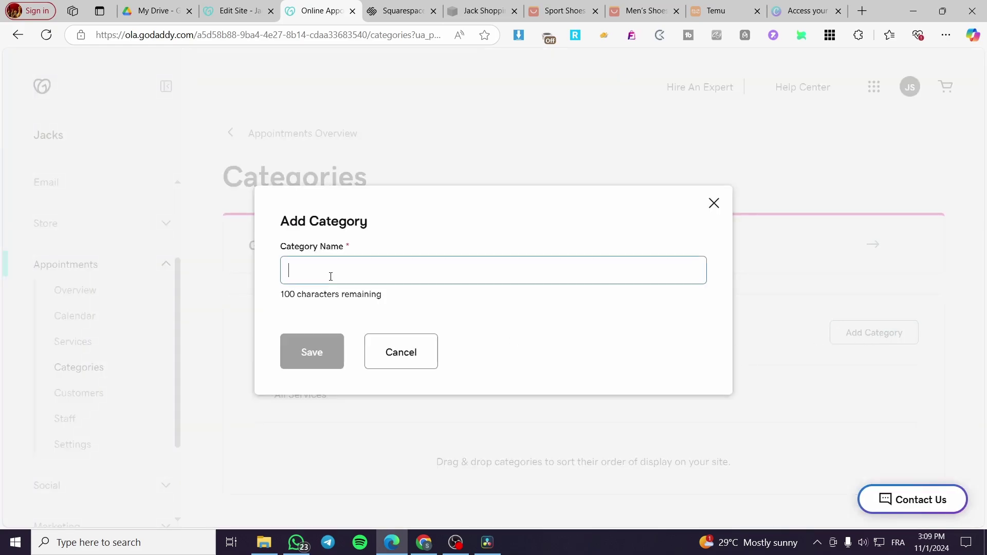
type("Courses")
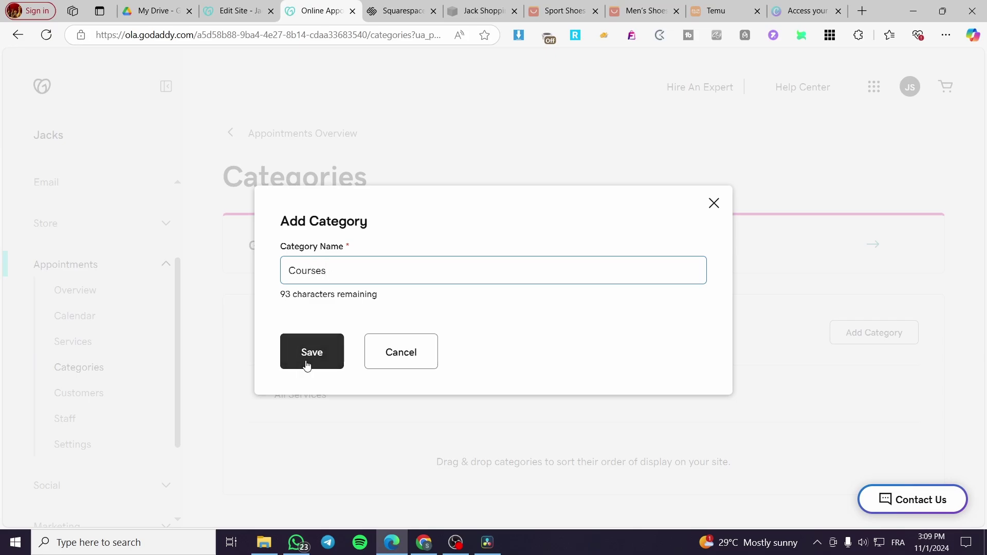
left_click(303, 358)
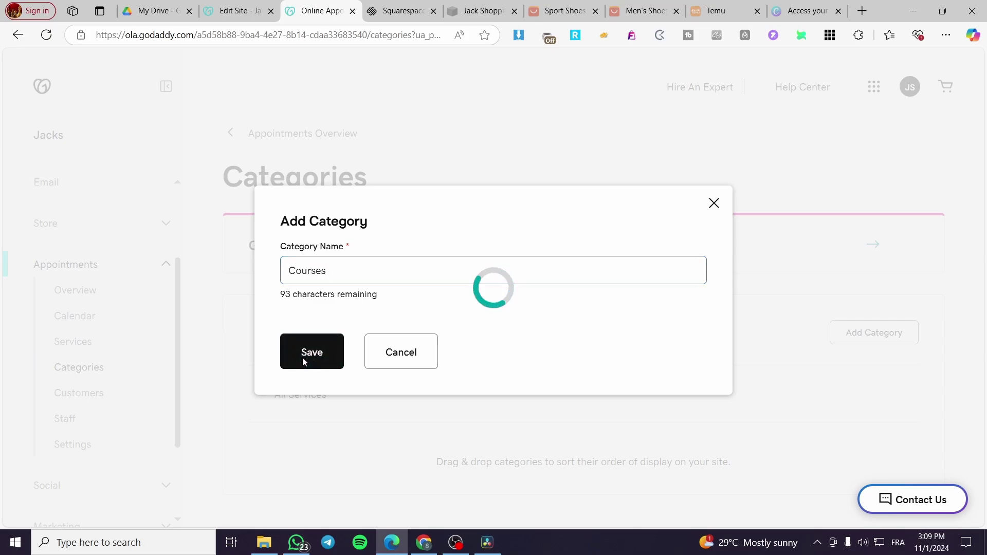
scroll(541, 399, "down", 1)
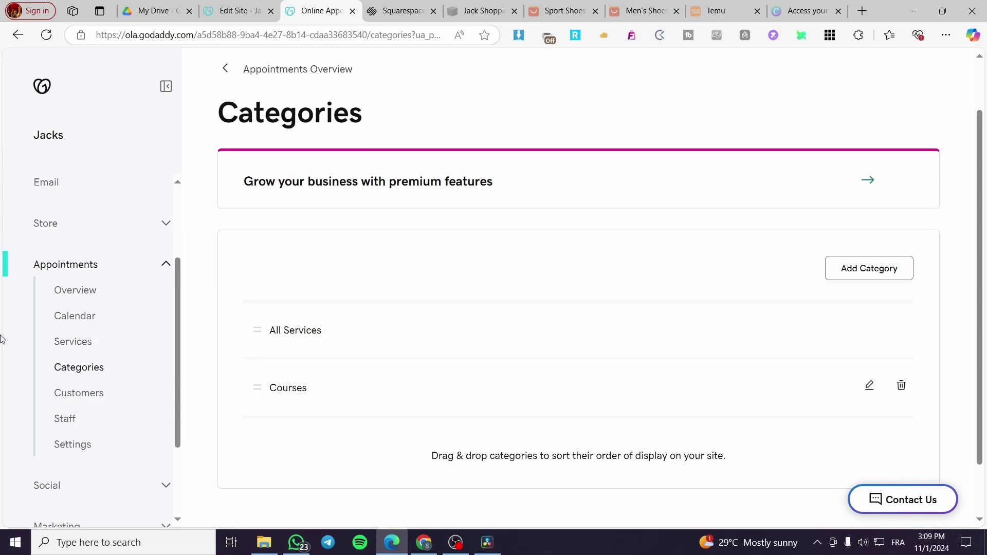
Open the appointments' customer management and examine the Member Accounts setting and the private-page access options.
left_click(85, 394)
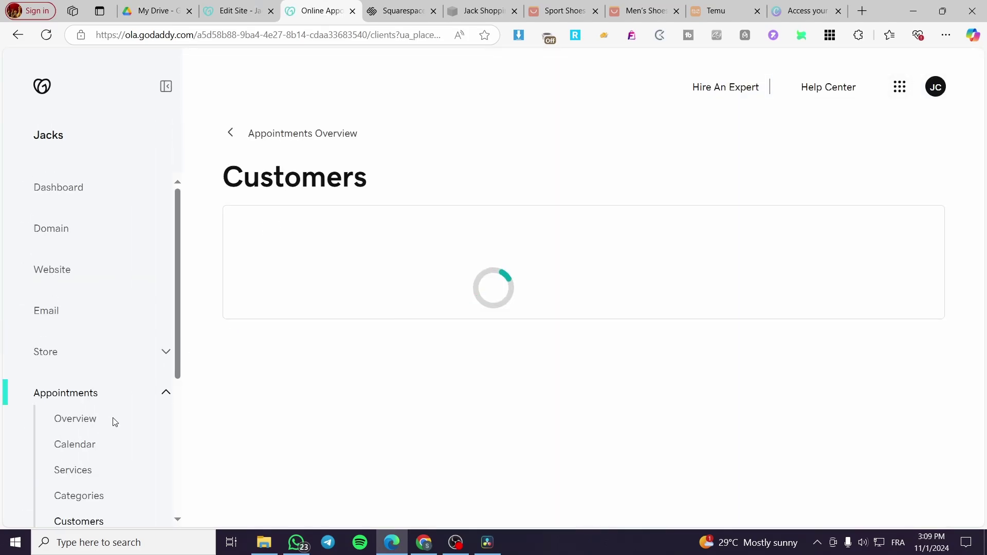
scroll(529, 319, "down", 1)
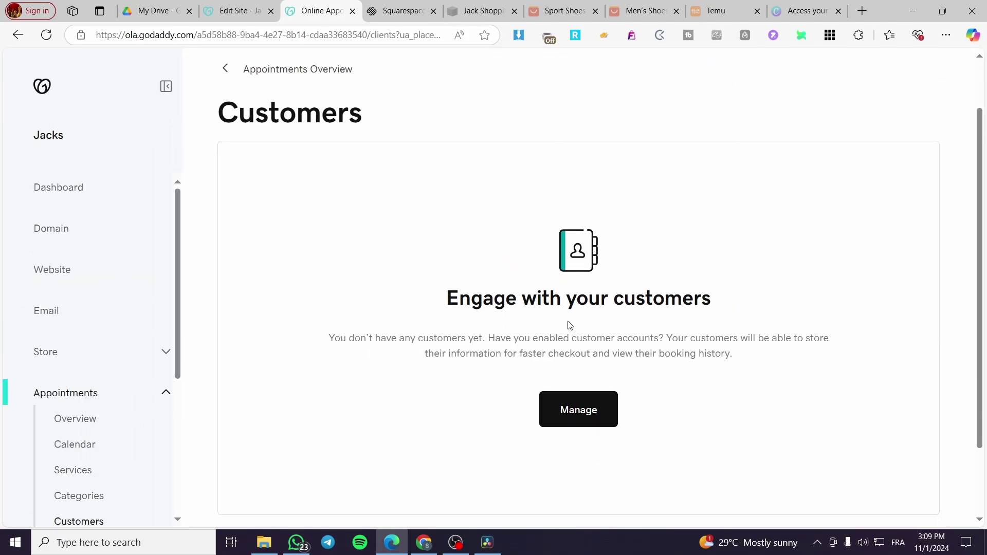
left_click(577, 410)
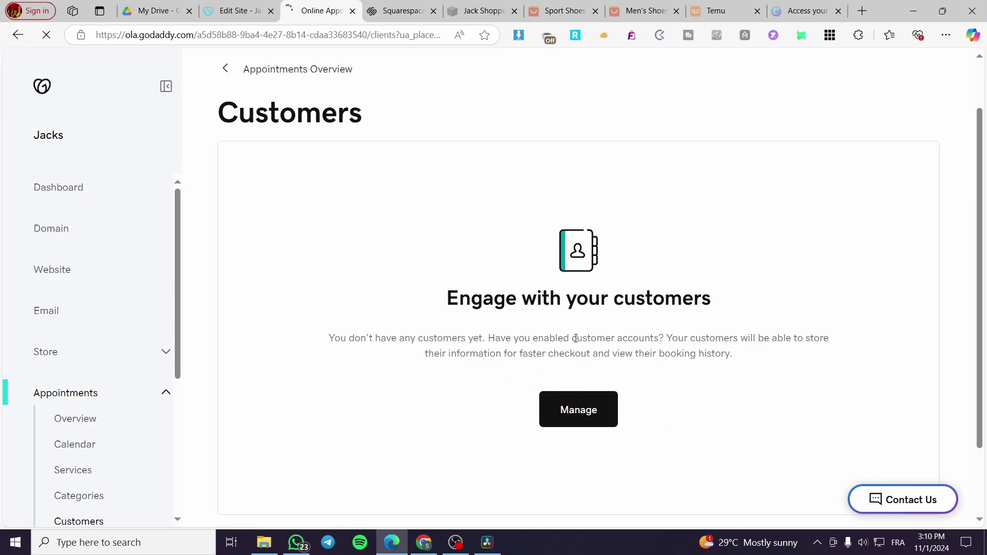
scroll(150, 366, "down", 4)
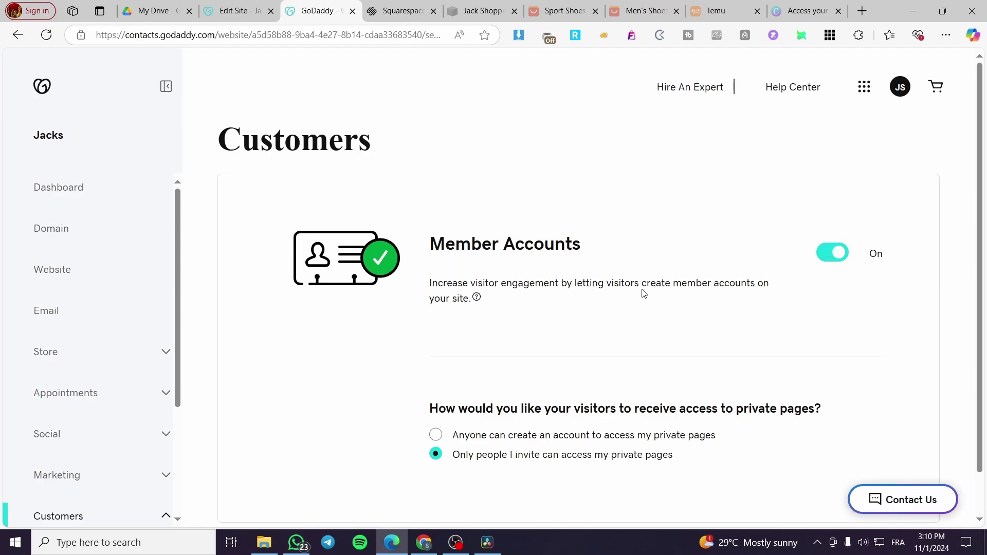
scroll(583, 301, "down", 1)
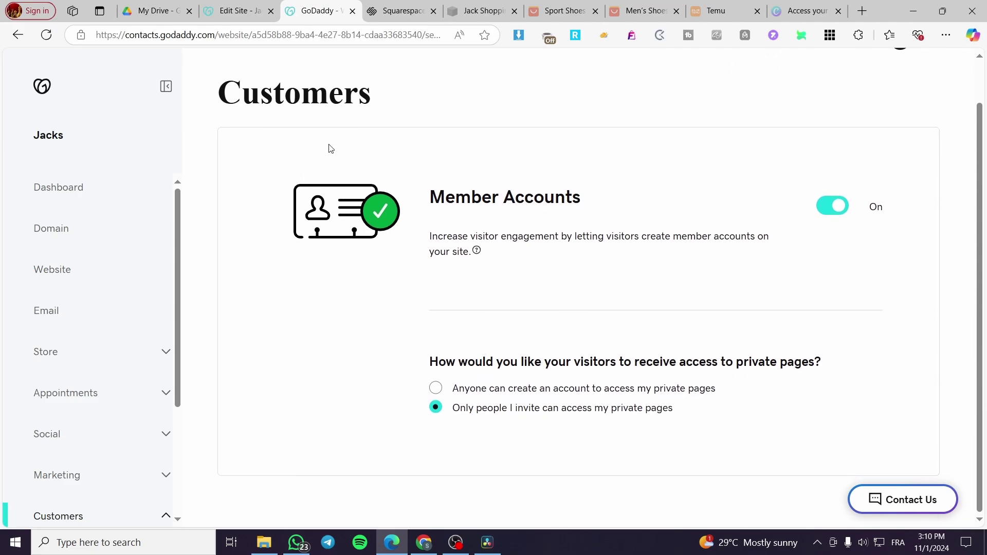
left_click(165, 393)
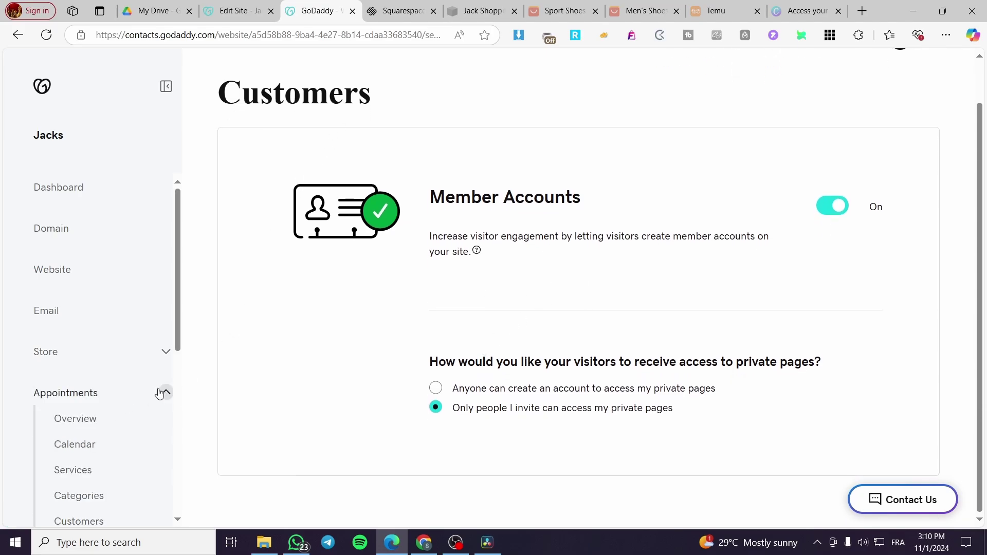
Open the appointments' staff management, examine the new staff form's name, specialty, notification and availability fields, and cancel the form.
scroll(145, 381, "down", 3)
scroll(145, 381, "down", 2)
left_click(65, 294)
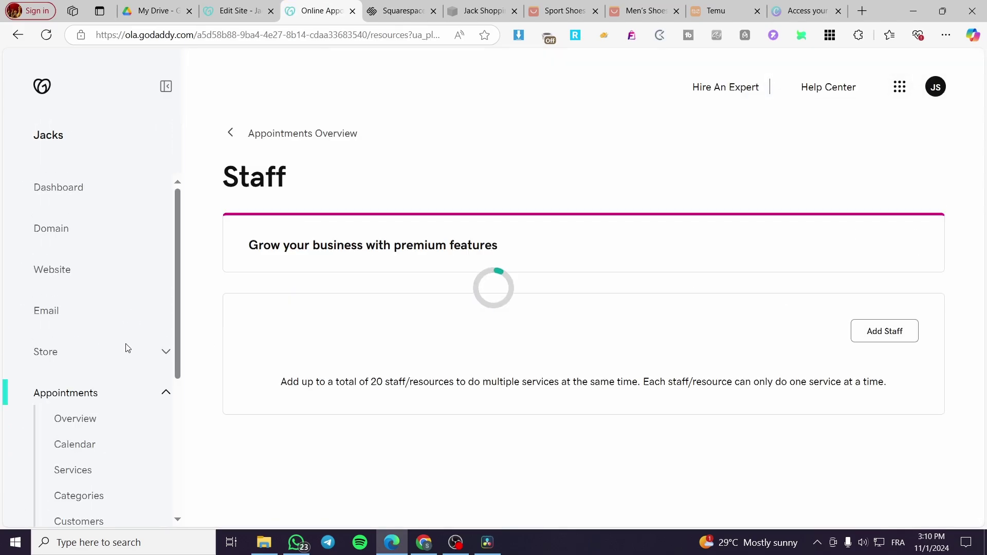
left_click(881, 332)
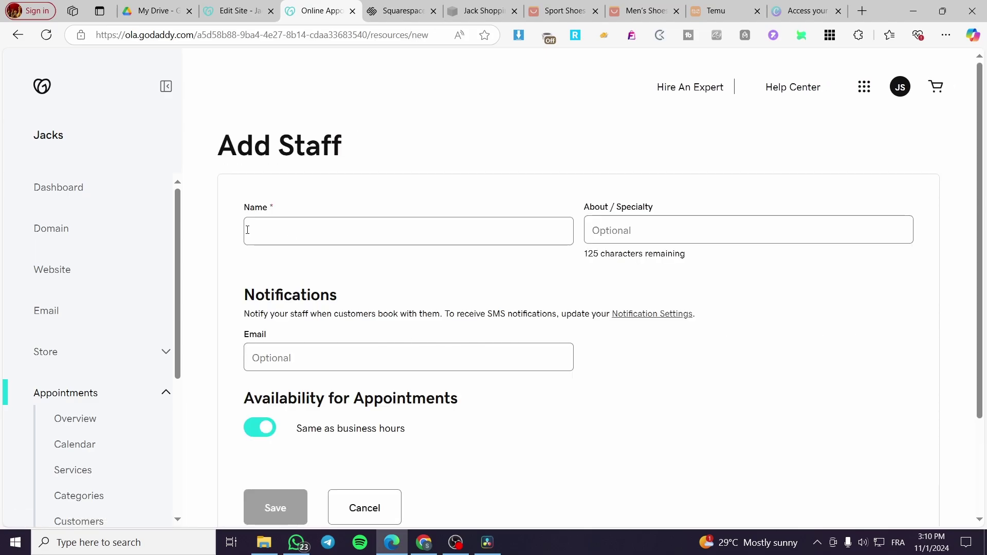
left_click(249, 230)
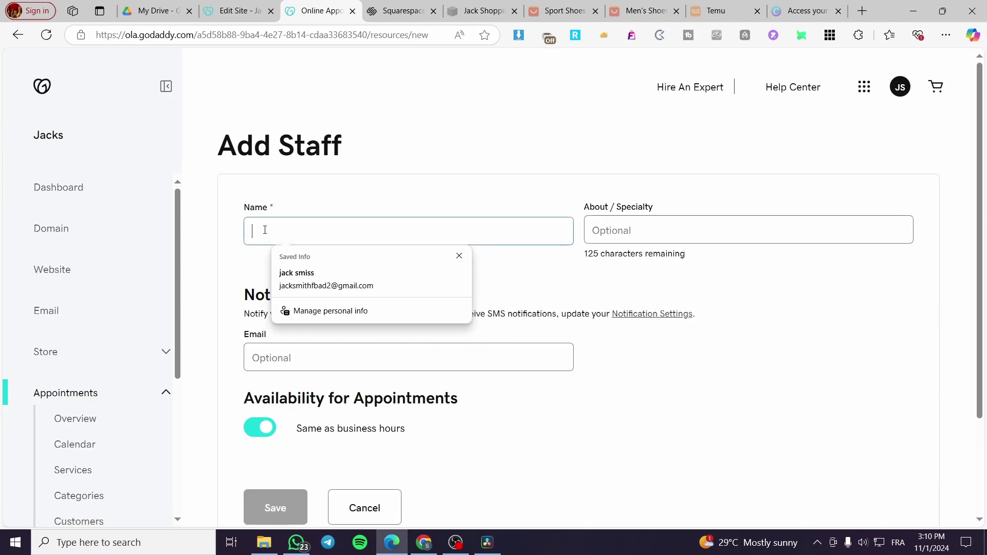
left_click(402, 199)
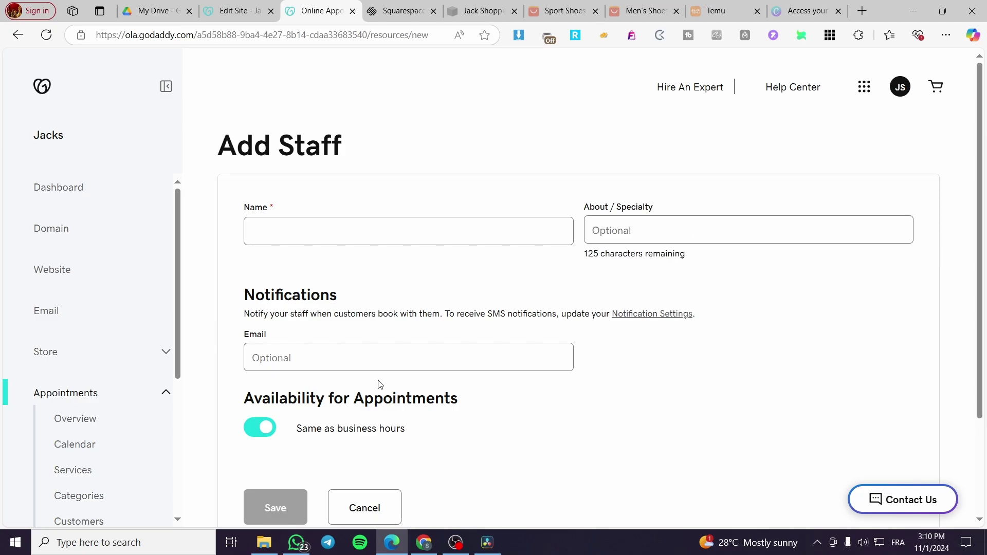
scroll(324, 357, "down", 3)
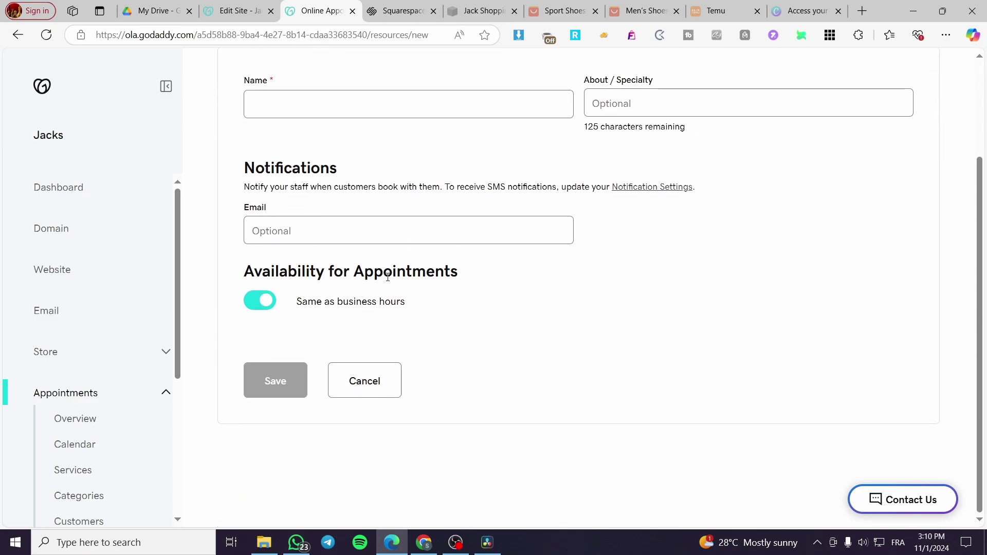
left_click(372, 381)
Return to the website editor, review the Online Appointments service details form, and try to save the service.
left_click(240, 10)
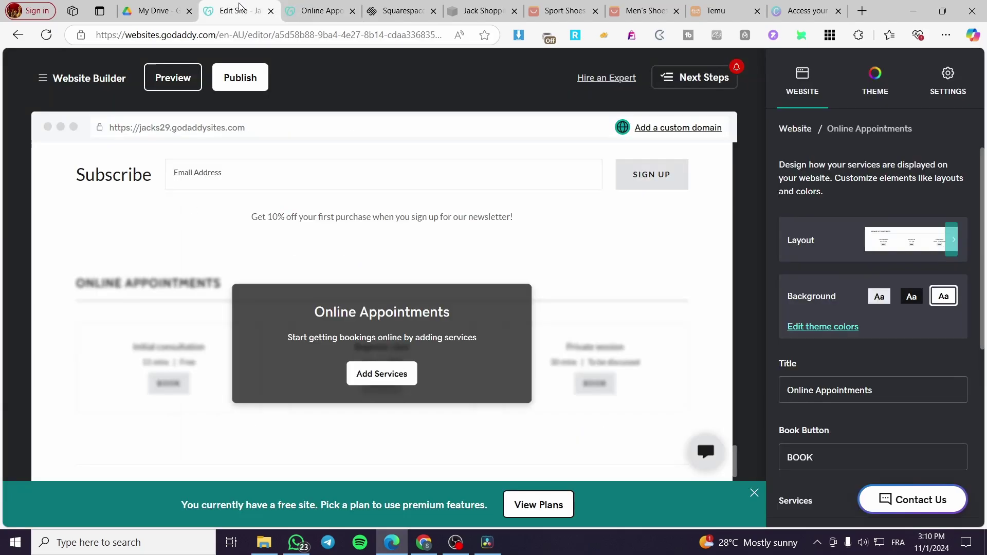
scroll(862, 452, "down", 5)
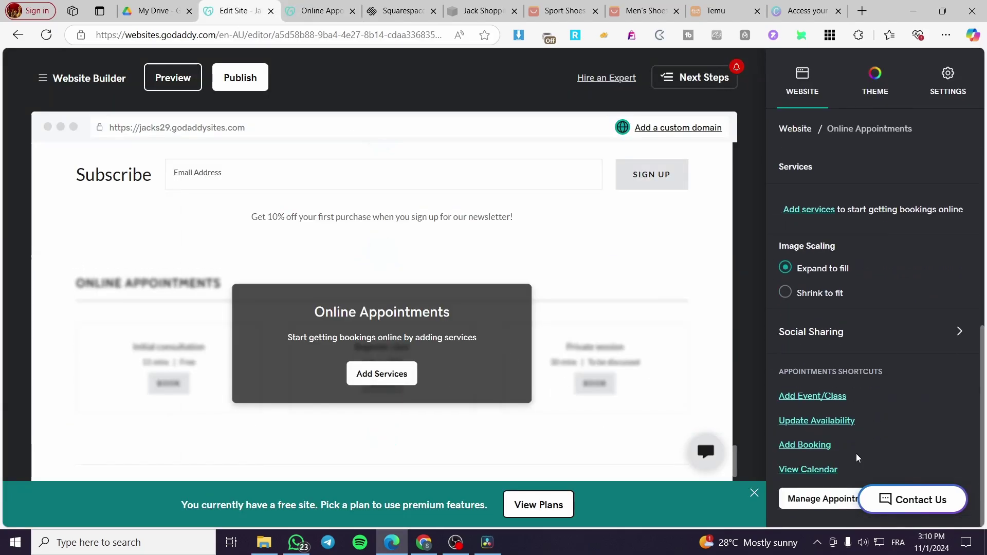
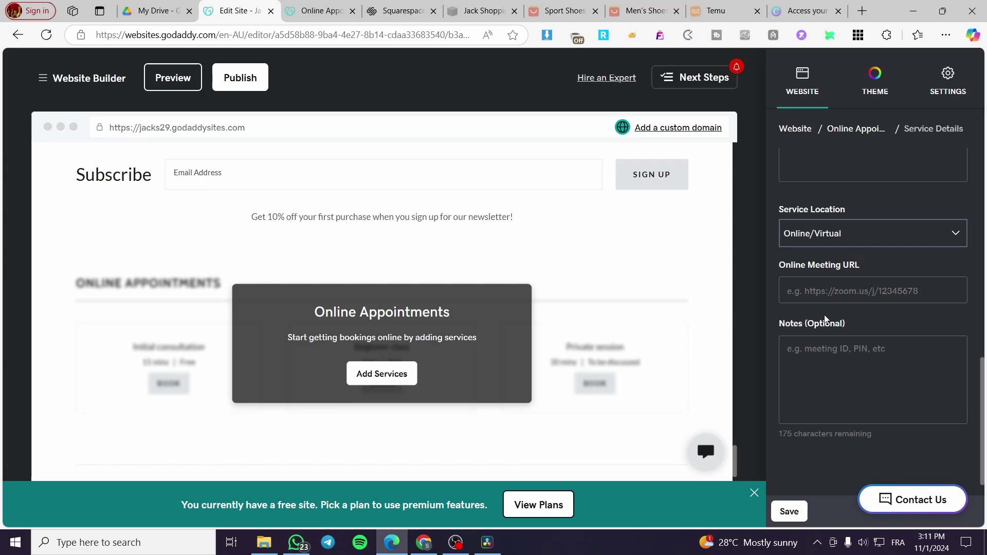
scroll(842, 369, "up", 5)
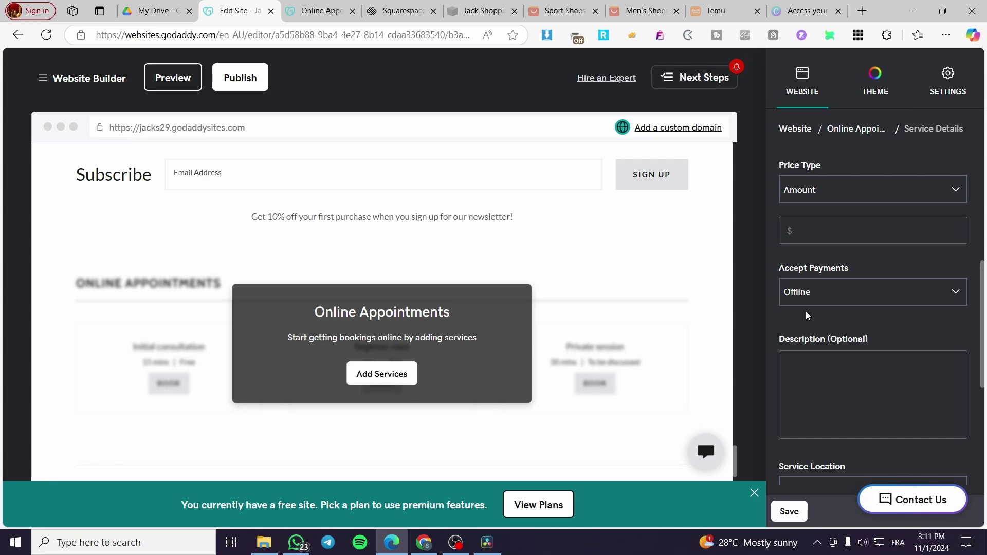
scroll(806, 312, "up", 6)
scroll(839, 318, "down", 10)
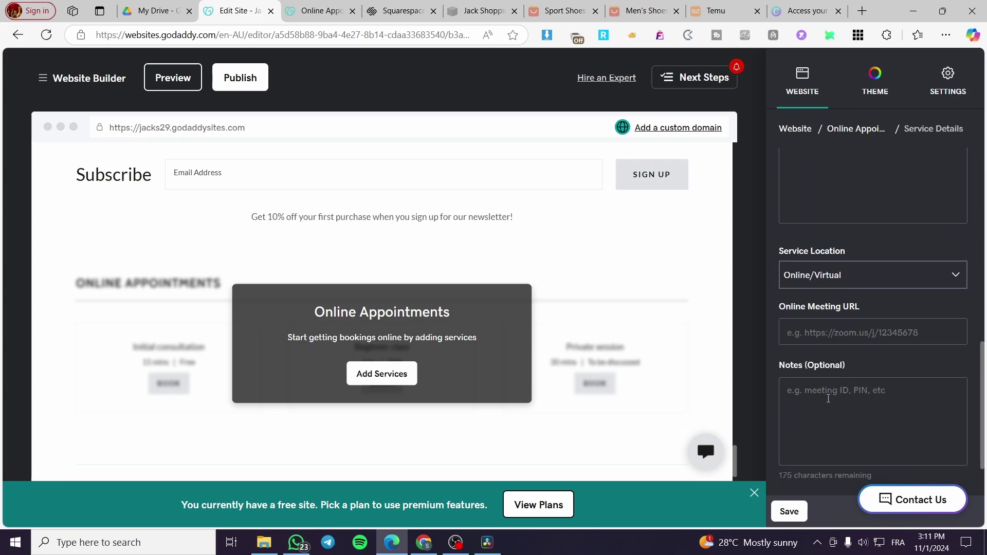
scroll(829, 399, "down", 1)
left_click(790, 511)
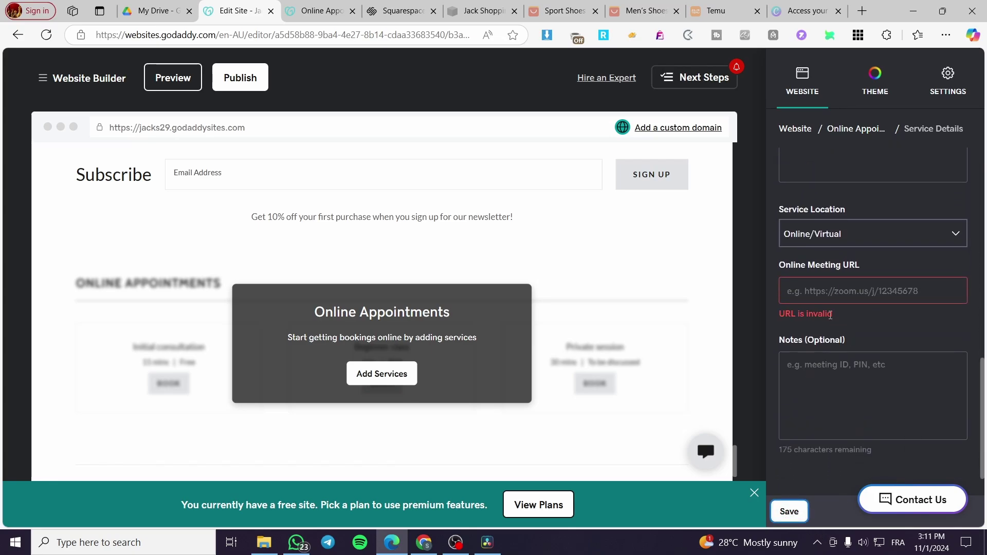
Set the service's price to 100.00 and its payment option to Require Deposit with a deposit of 50.
scroll(836, 290, "up", 10)
scroll(835, 329, "down", 4)
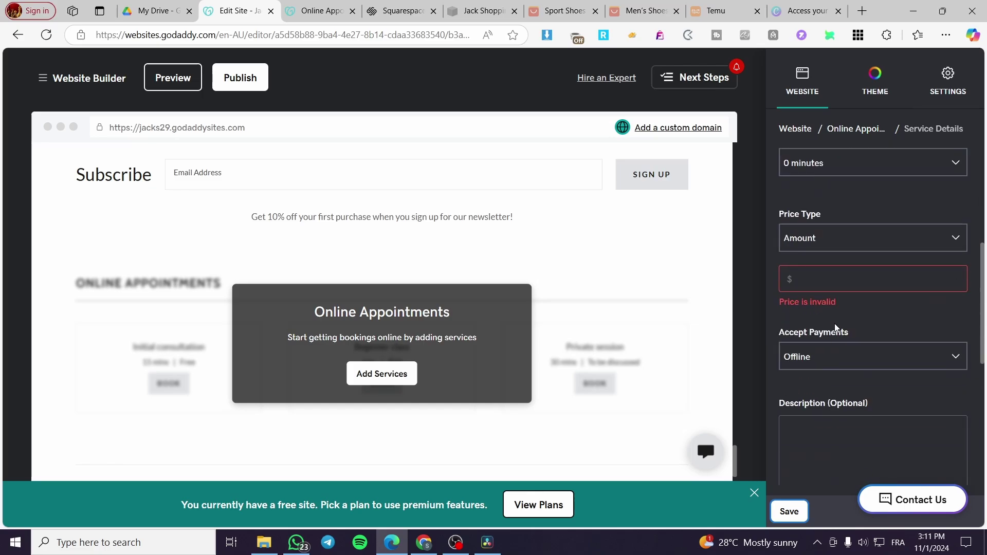
left_click(819, 278)
type("10")
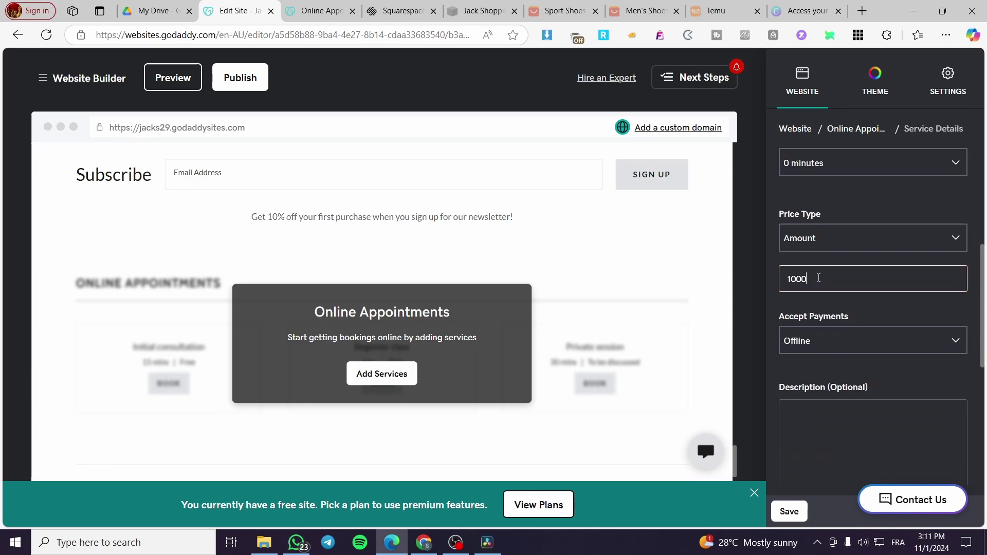
type("00")
left_click(873, 341)
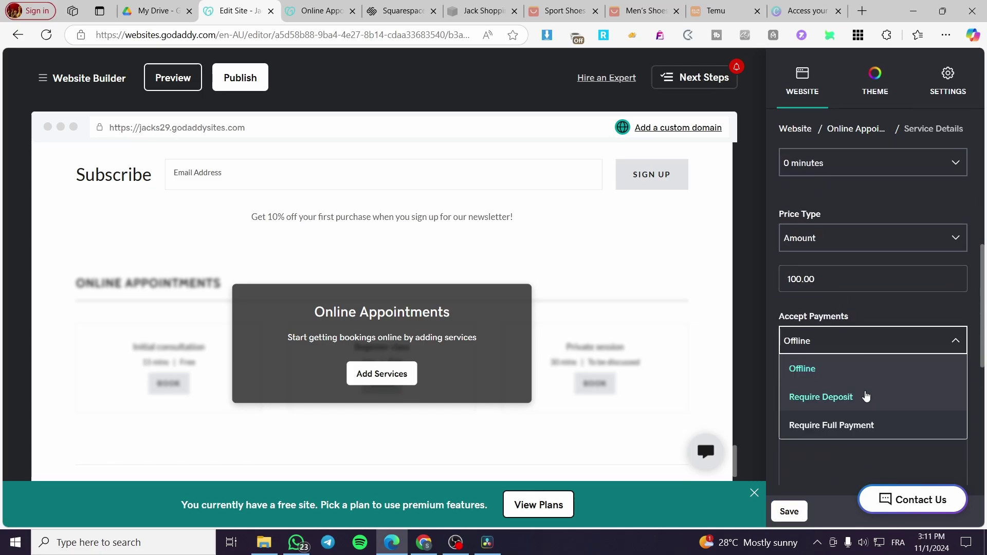
left_click(867, 397)
left_click(844, 382)
type("50")
Name the service "Adobe Premiere Course".
scroll(854, 349, "up", 5)
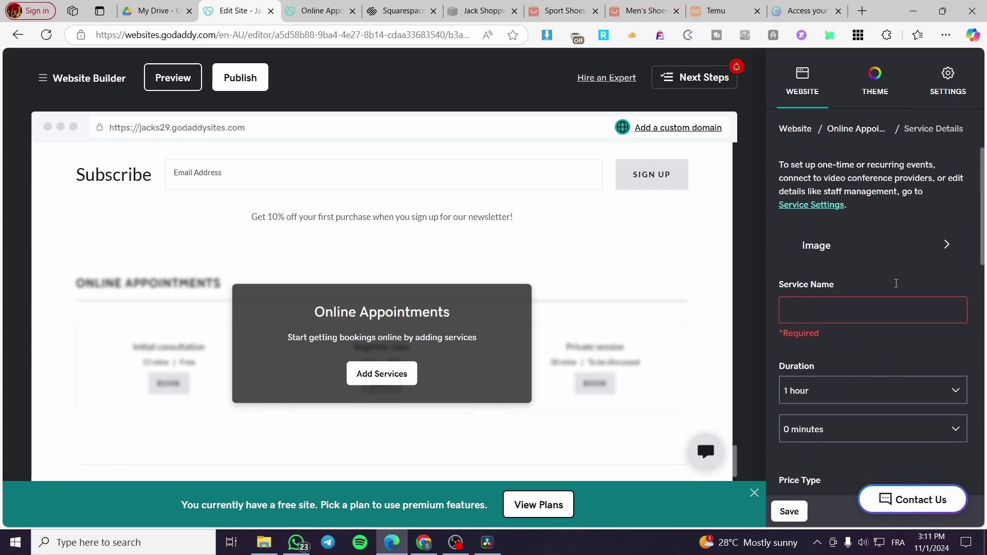
left_click(868, 300)
type("Adobe Premiere Course")
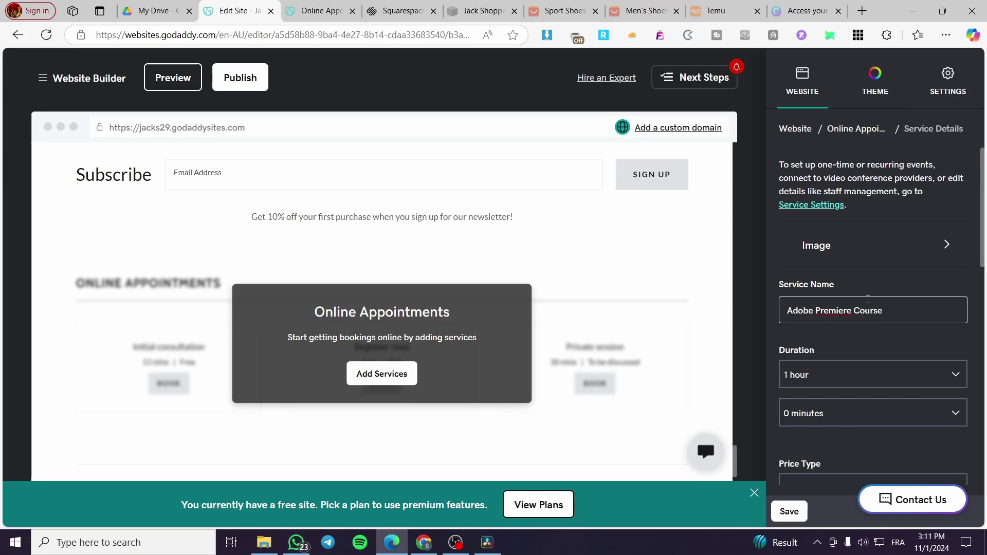
scroll(868, 299, "down", 6)
left_click(863, 302)
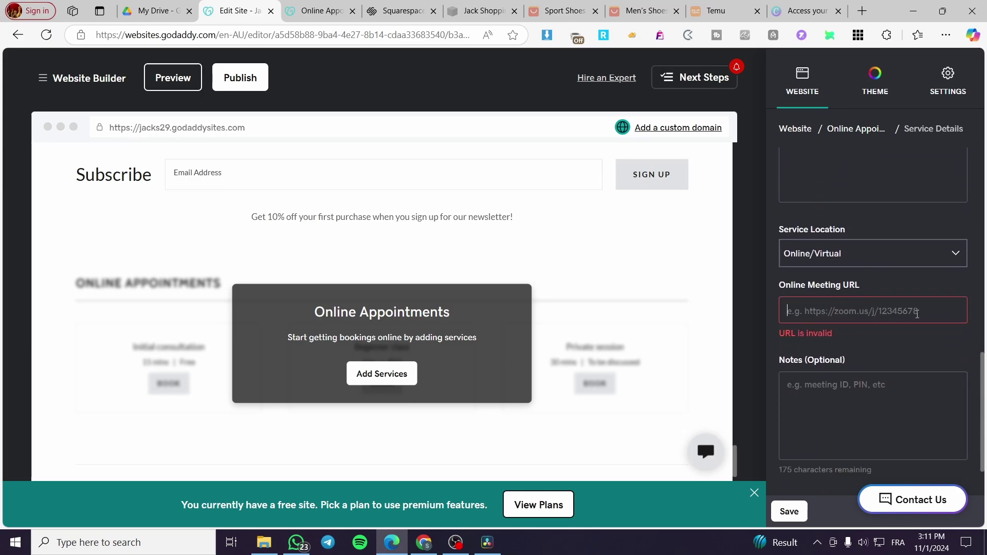
type("https://")
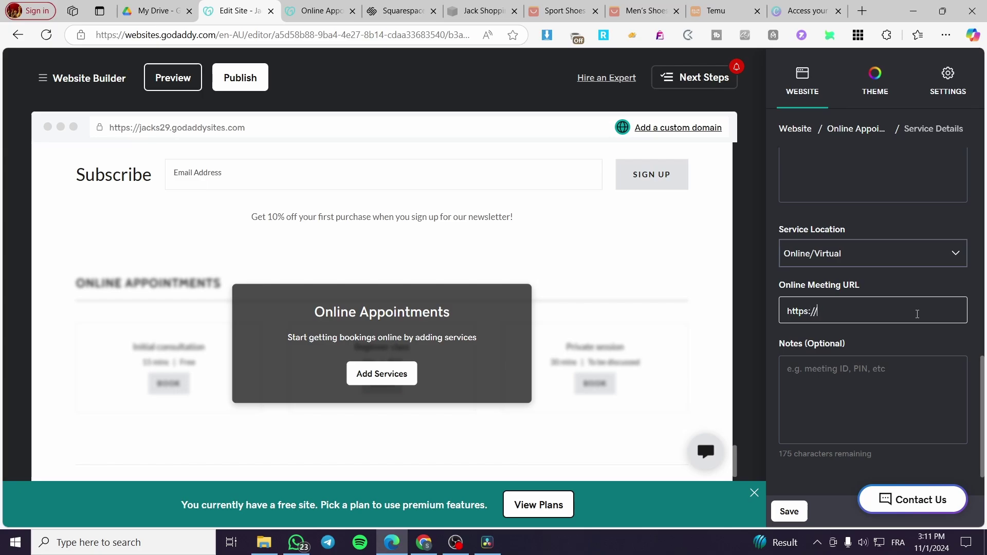
type("zoom.us/1236544")
left_click(789, 512)
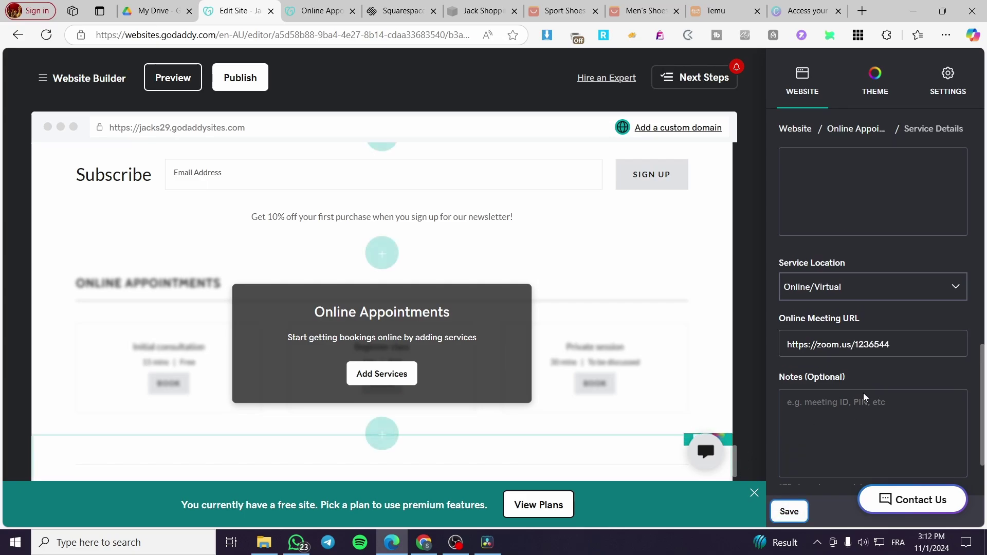
Use the stock photo of a makeup brush in a jar as the service's image and save the service.
scroll(863, 392, "up", 2)
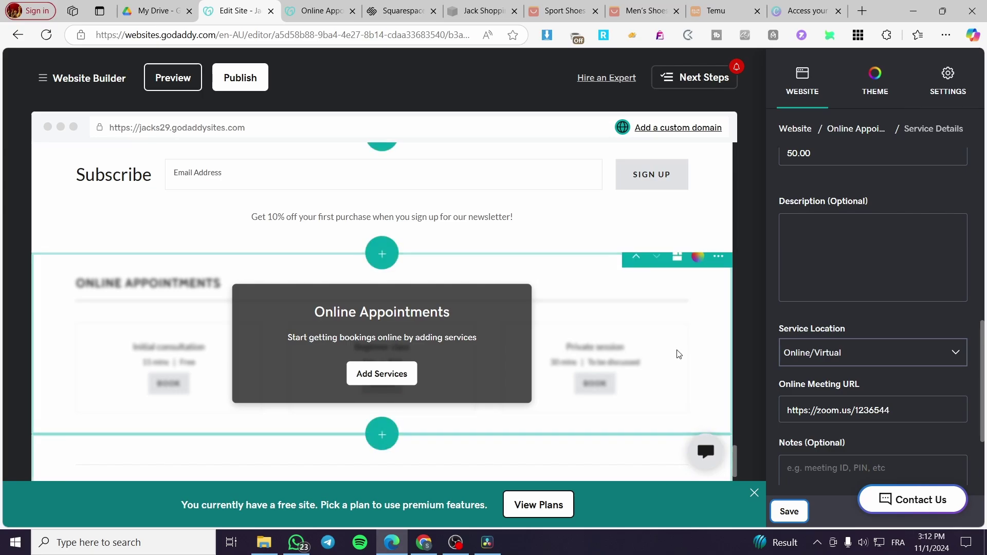
scroll(846, 432, "down", 2)
scroll(846, 432, "up", 5)
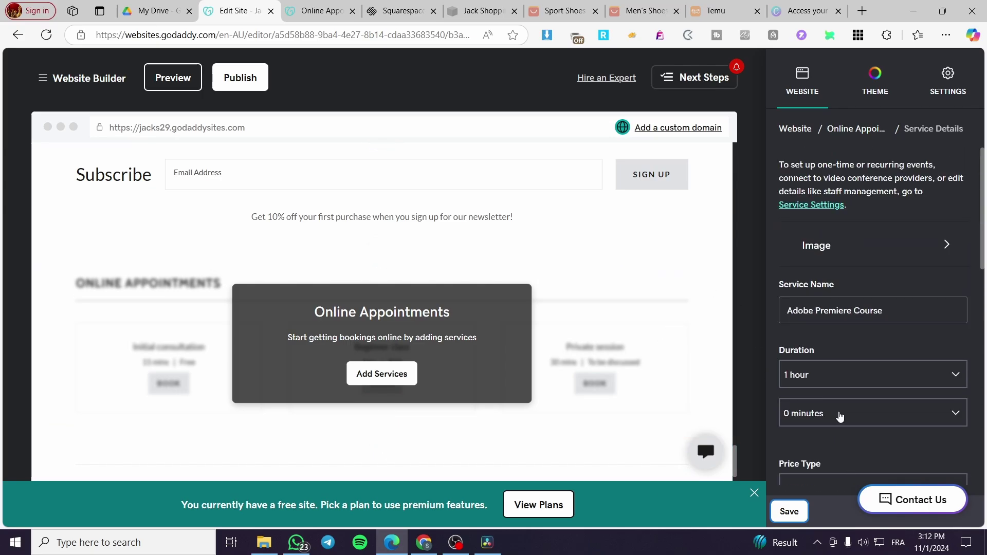
left_click(851, 252)
left_click(876, 344)
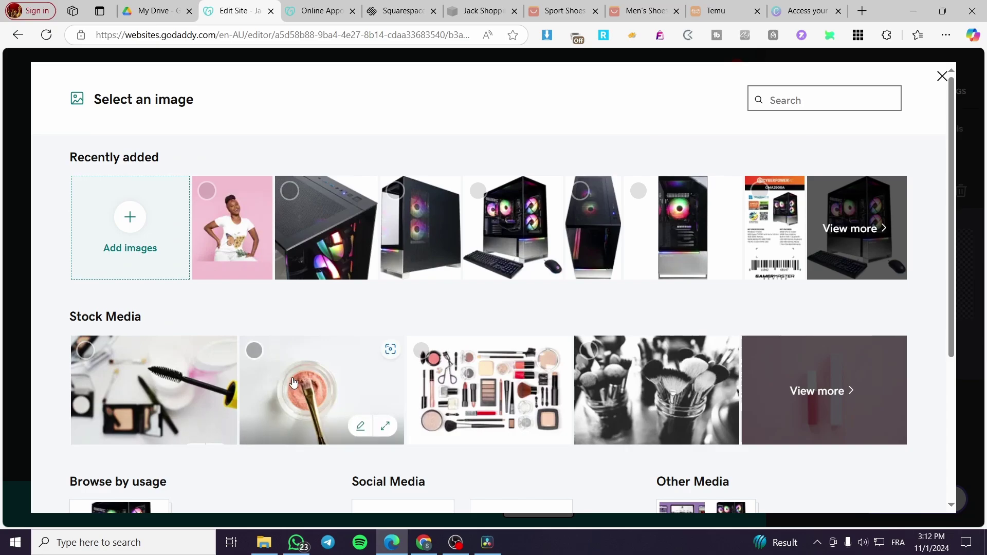
left_click(309, 384)
left_click(876, 491)
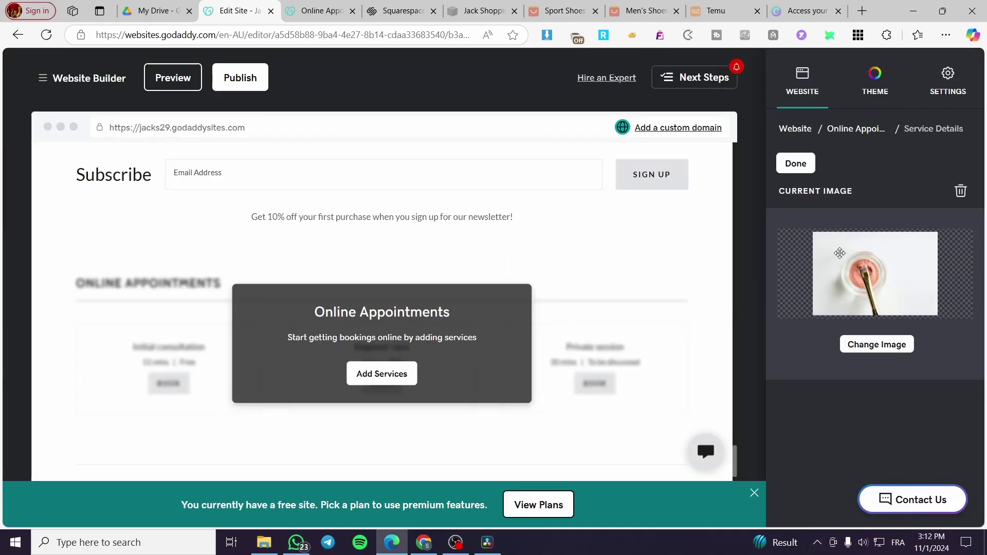
left_click(796, 163)
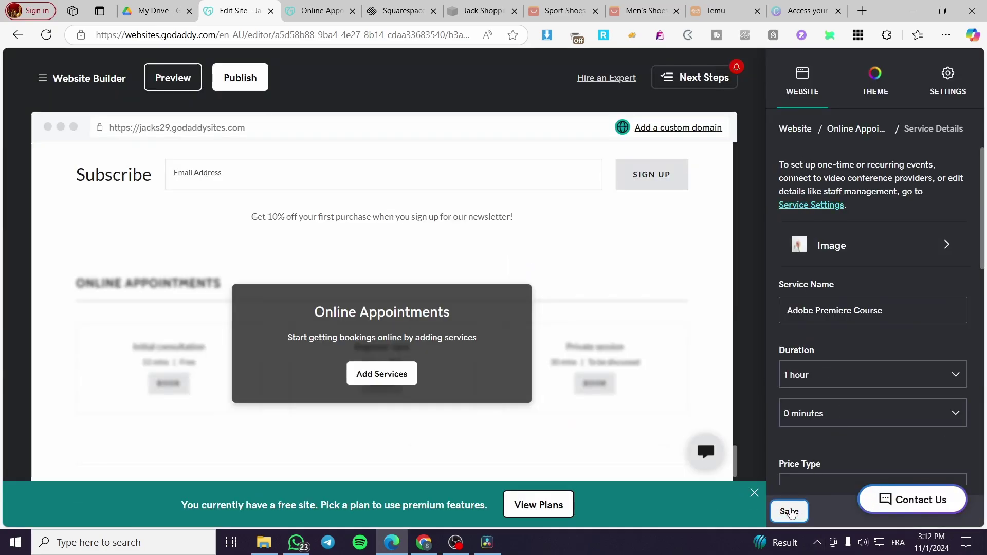
scroll(790, 513, "down", 6)
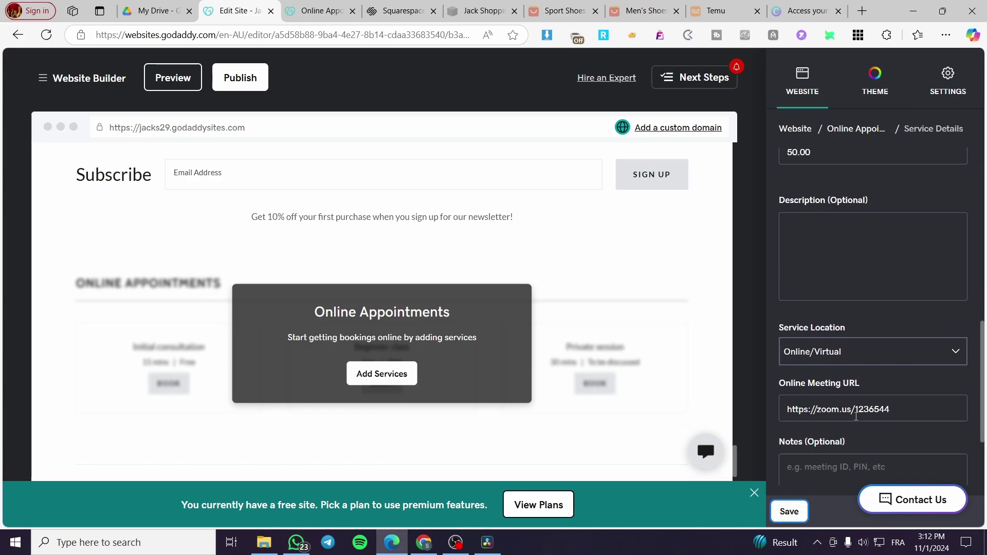
left_click(791, 512)
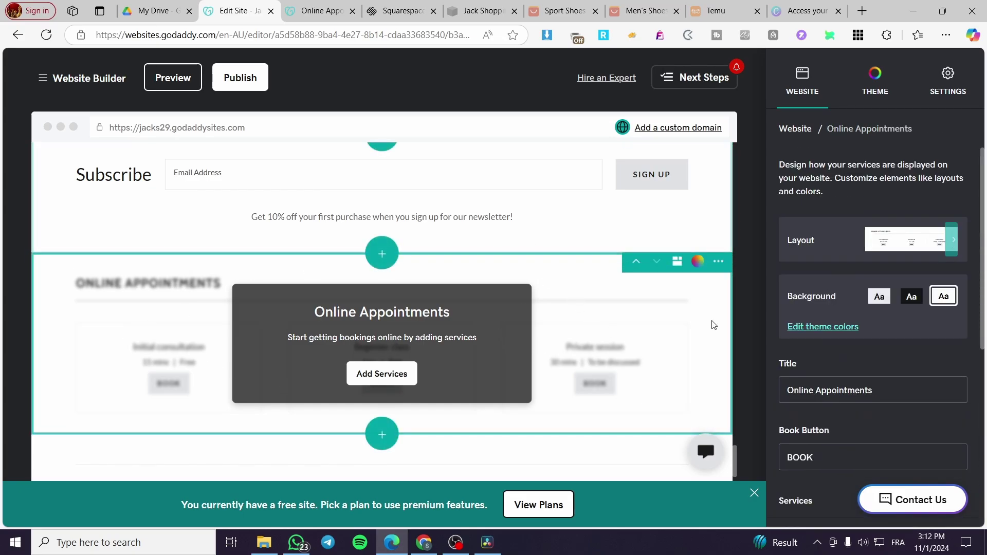
Reload the website editor and check the Online Appointments section and its settings for the saved service.
left_click(47, 35)
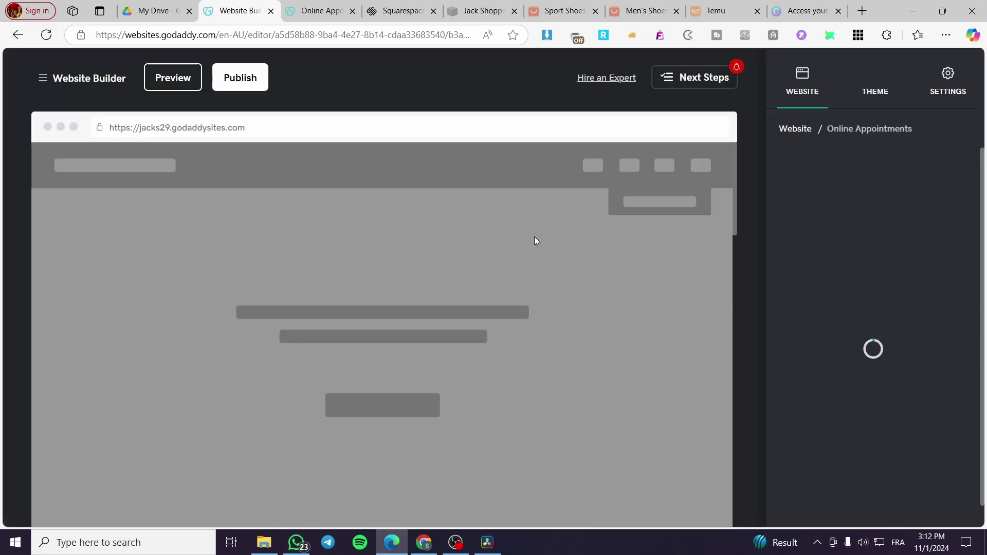
scroll(508, 249, "down", 8)
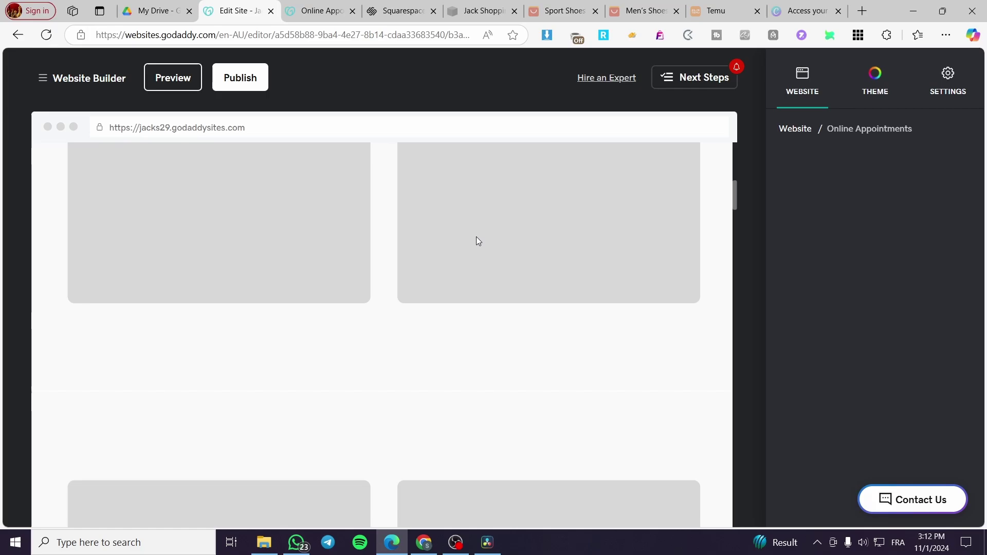
scroll(566, 232, "down", 6)
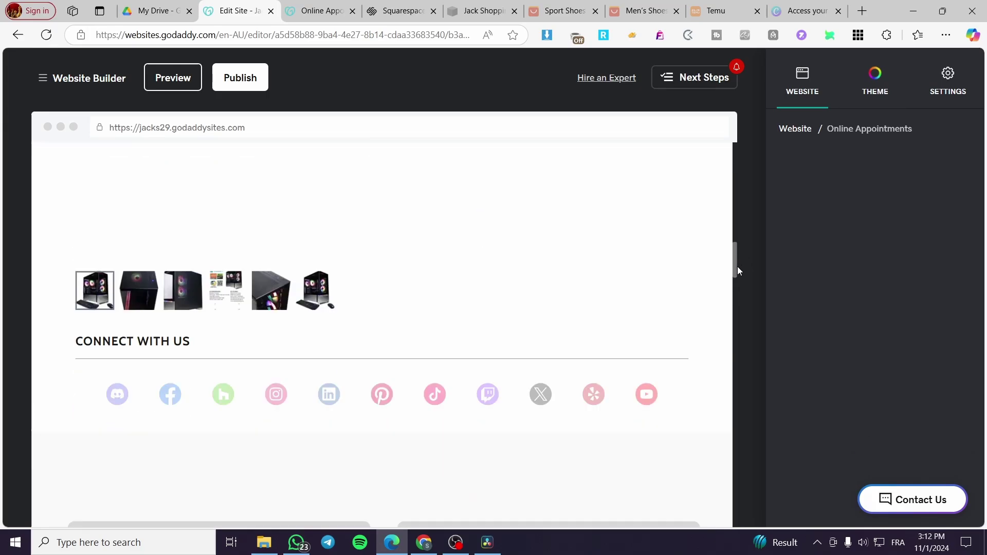
left_click_drag(739, 270, 743, 499)
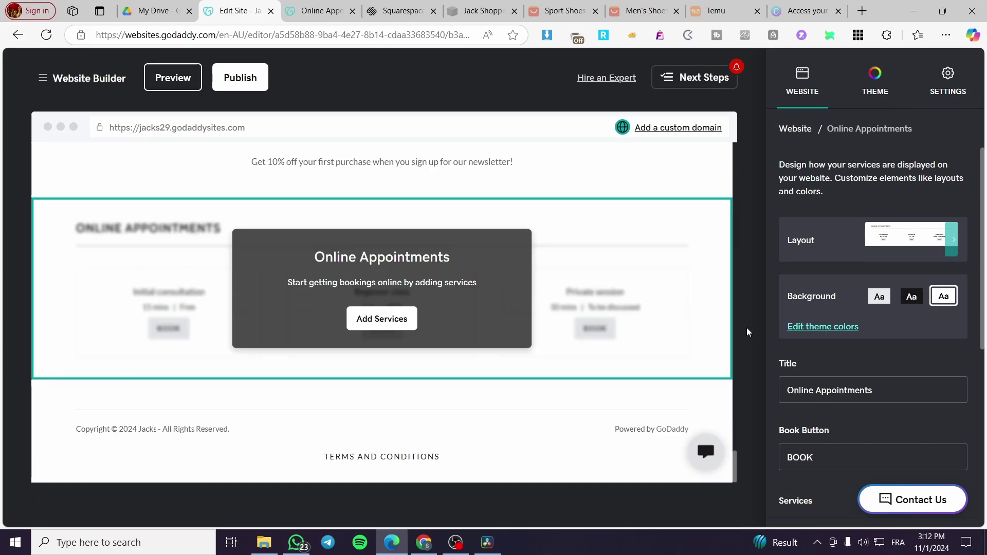
scroll(674, 301, "up", 1)
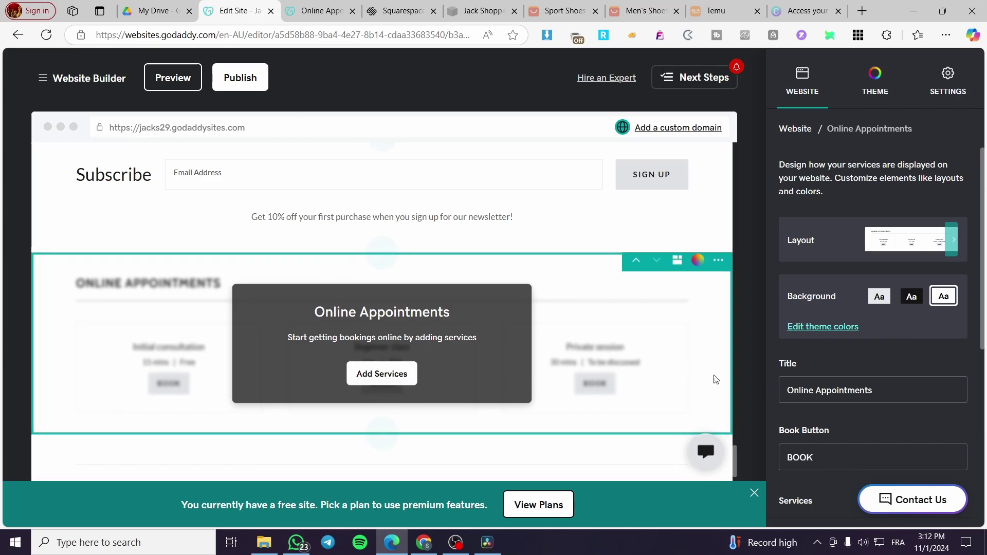
scroll(874, 334, "down", 5)
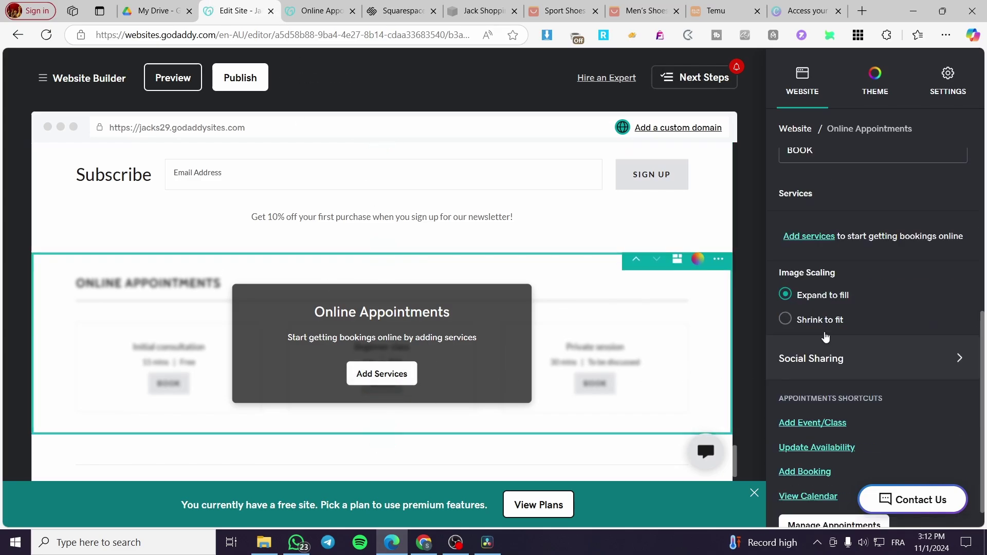
Open a new service form from the Online Appointments section and review its payment, location and category fields.
left_click(404, 377)
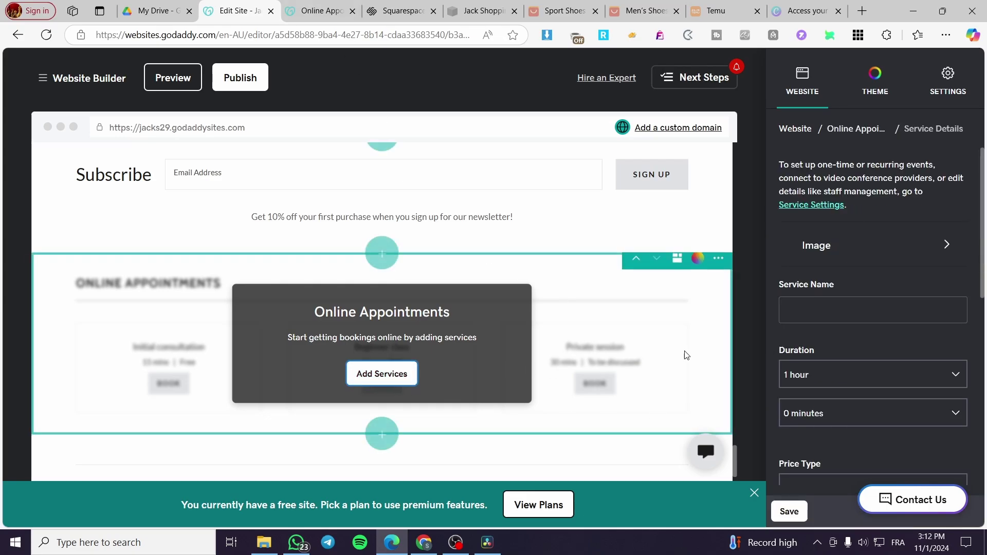
scroll(854, 360, "down", 5)
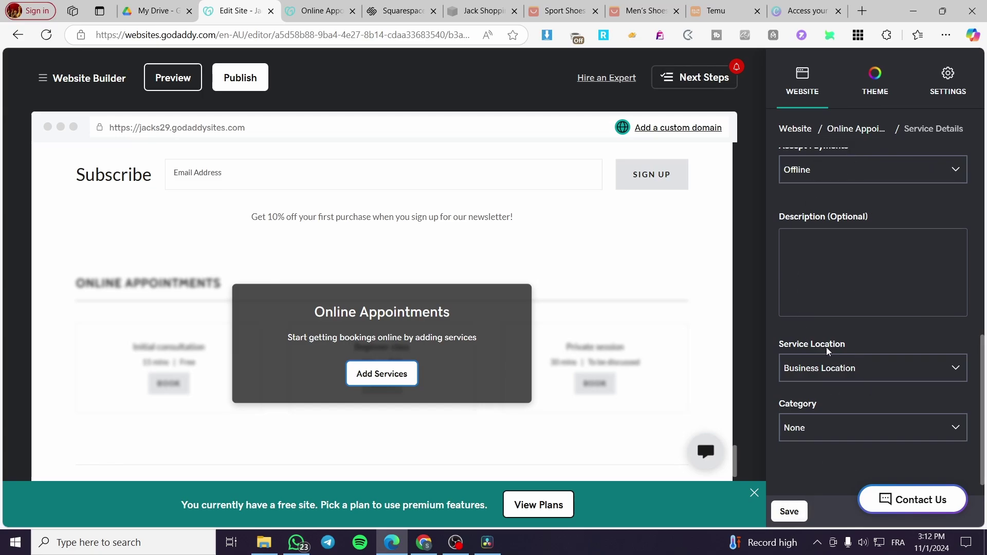
scroll(844, 354, "up", 5)
scroll(536, 269, "up", 5)
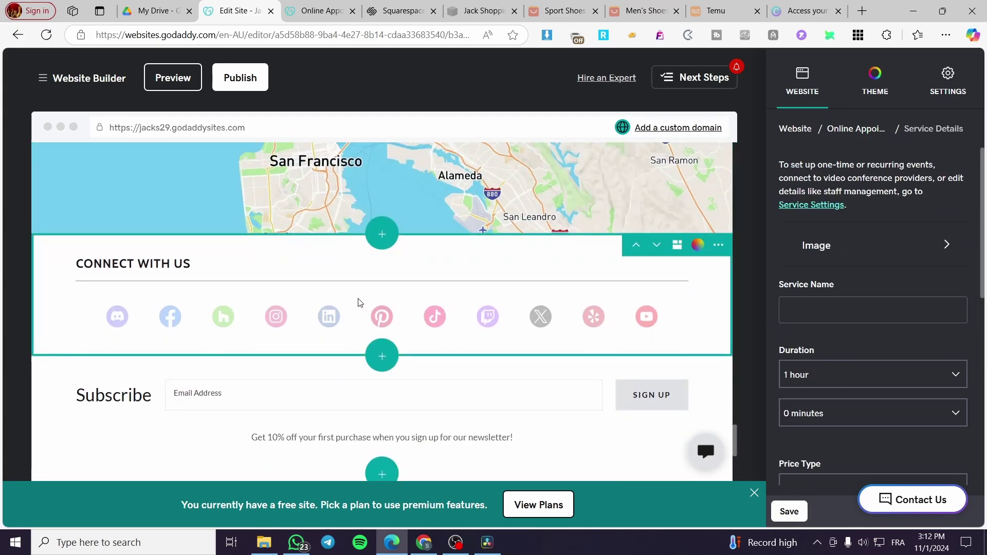
Examine the Scheduling and Commerce section types that can be added below the Connect With Us section, and close the section list.
left_click(382, 355)
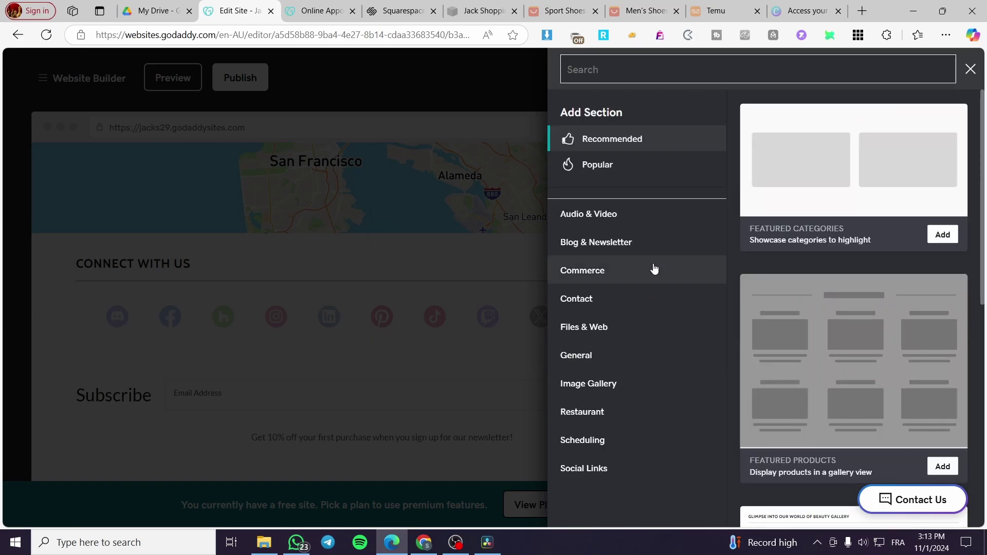
left_click(612, 443)
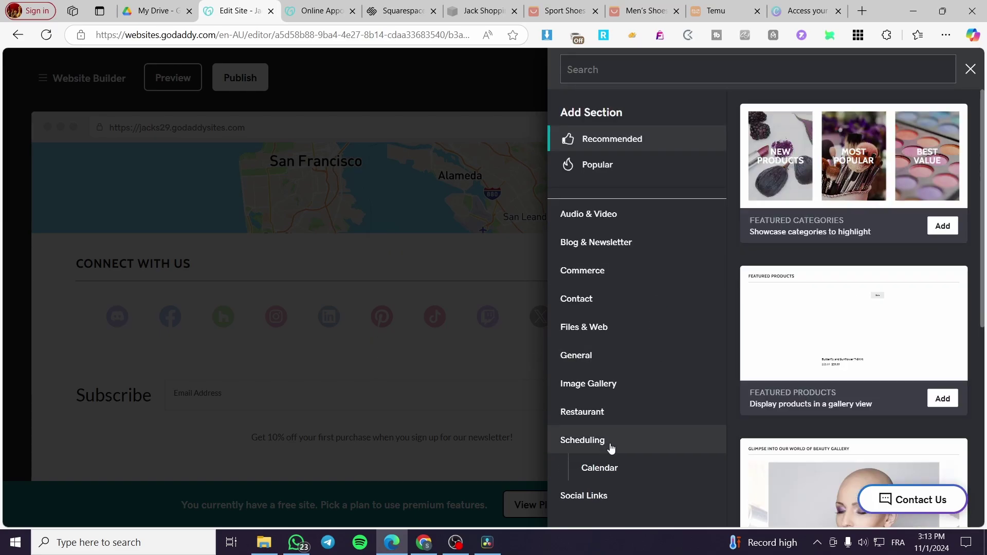
left_click(633, 270)
scroll(634, 270, "down", 2)
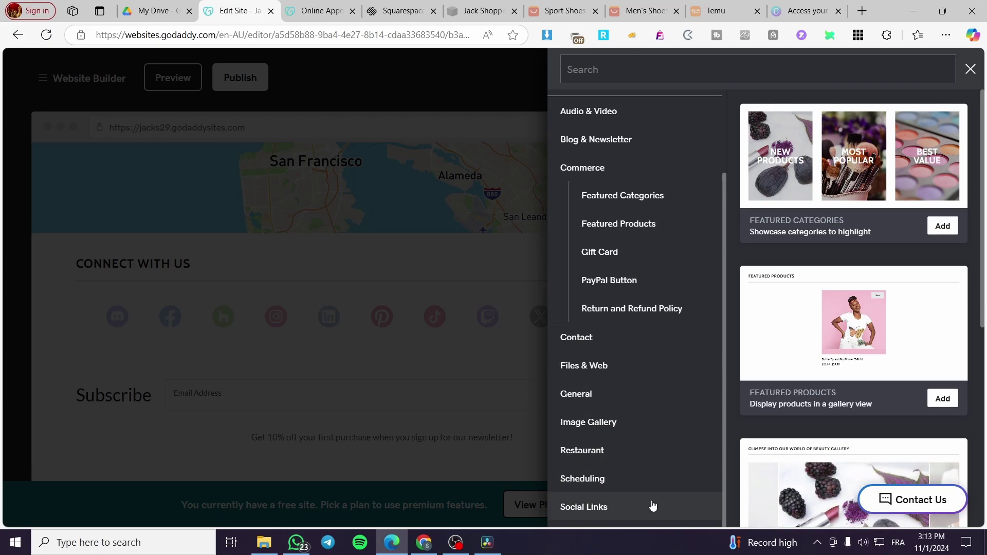
scroll(653, 506, "up", 2)
left_click(476, 280)
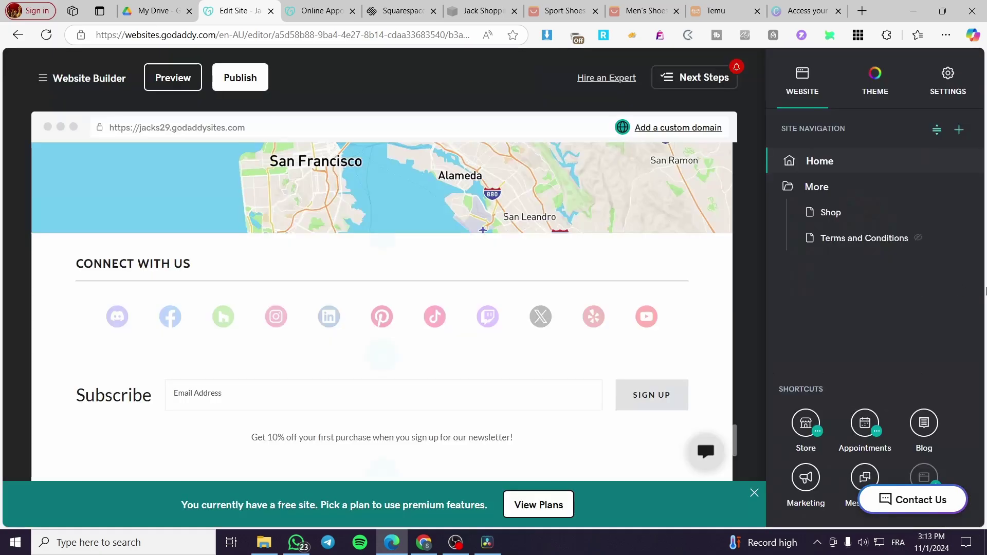
Open the appointments management page from the website editor.
left_click(876, 431)
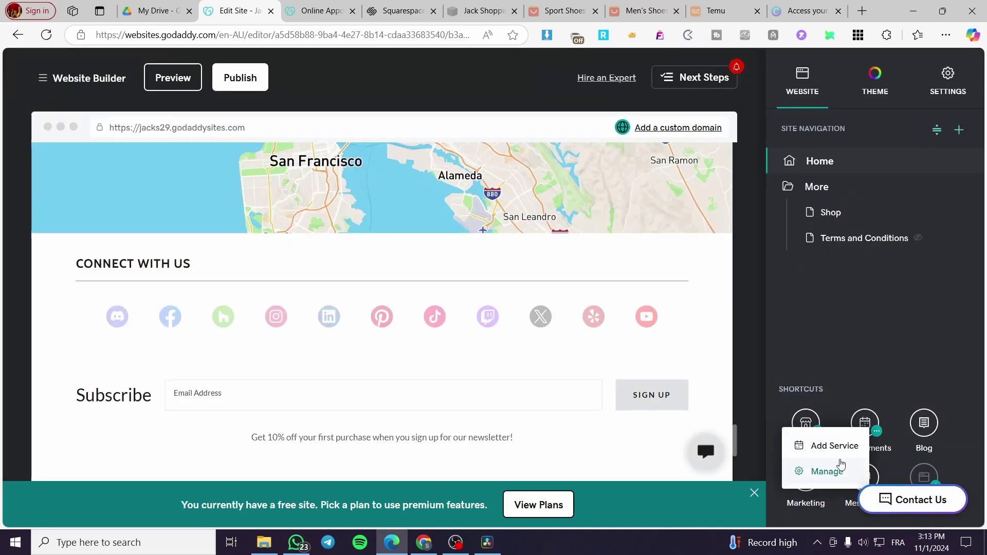
left_click(841, 464)
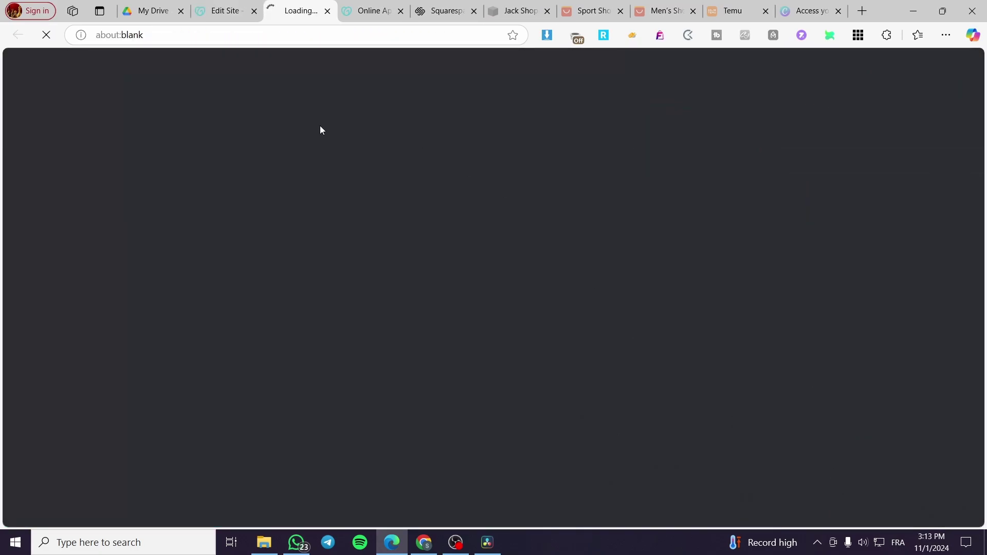